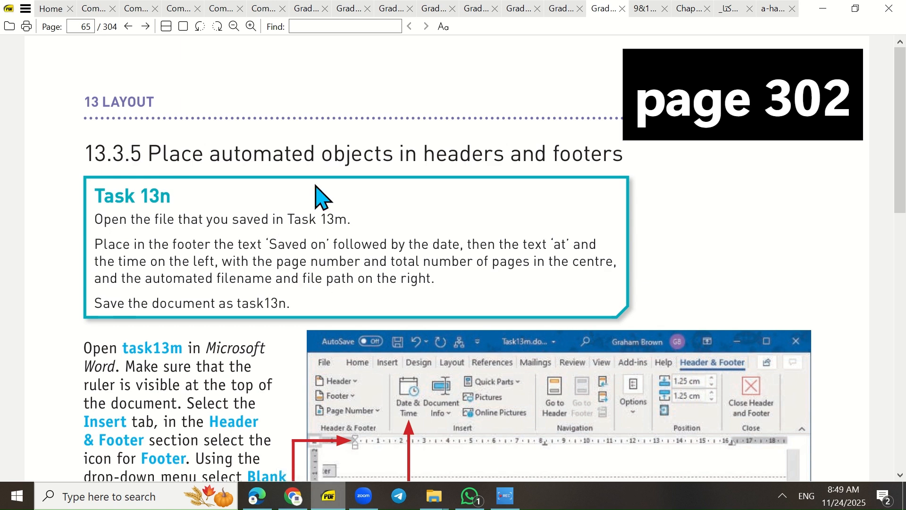
# Read the Task 13n instructions for the source file, the footer's left, centre and right contents, and the required file name.
pyautogui.moveTo(327, 153); pyautogui.dragTo(384, 154)
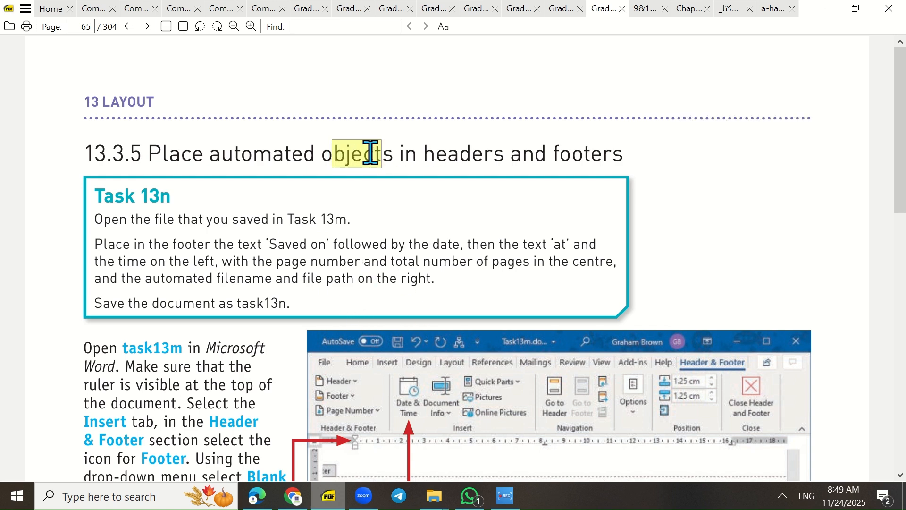
pyautogui.click(352, 274)
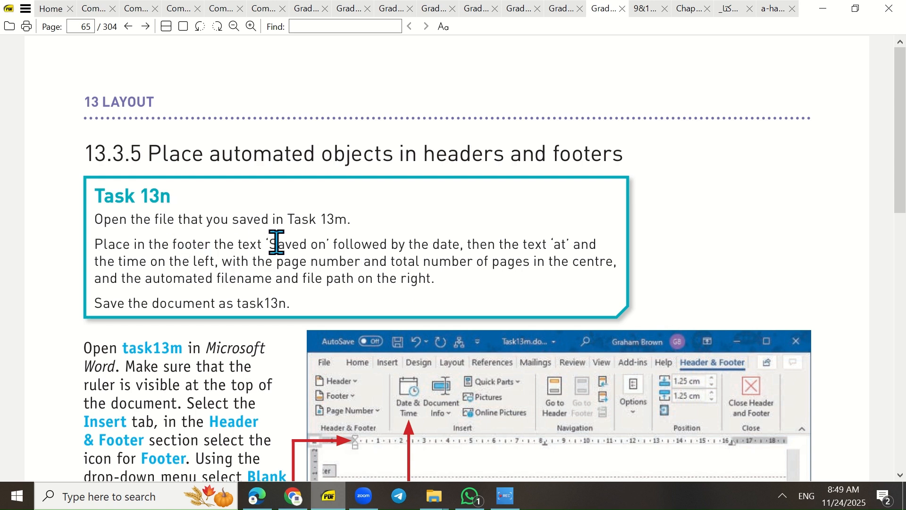
pyautogui.moveTo(269, 243); pyautogui.dragTo(318, 243)
pyautogui.moveTo(433, 243); pyautogui.dragTo(452, 243)
pyautogui.moveTo(119, 260); pyautogui.dragTo(135, 261)
pyautogui.moveTo(309, 261); pyautogui.dragTo(372, 267)
pyautogui.moveTo(492, 261); pyautogui.dragTo(535, 261)
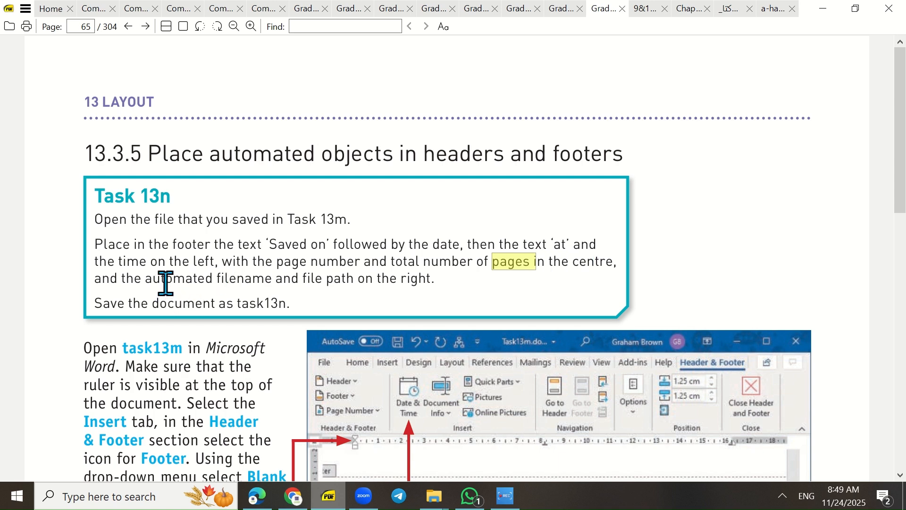
pyautogui.moveTo(220, 278); pyautogui.dragTo(252, 278)
pyautogui.moveTo(315, 278); pyautogui.dragTo(339, 277)
pyautogui.click(331, 312)
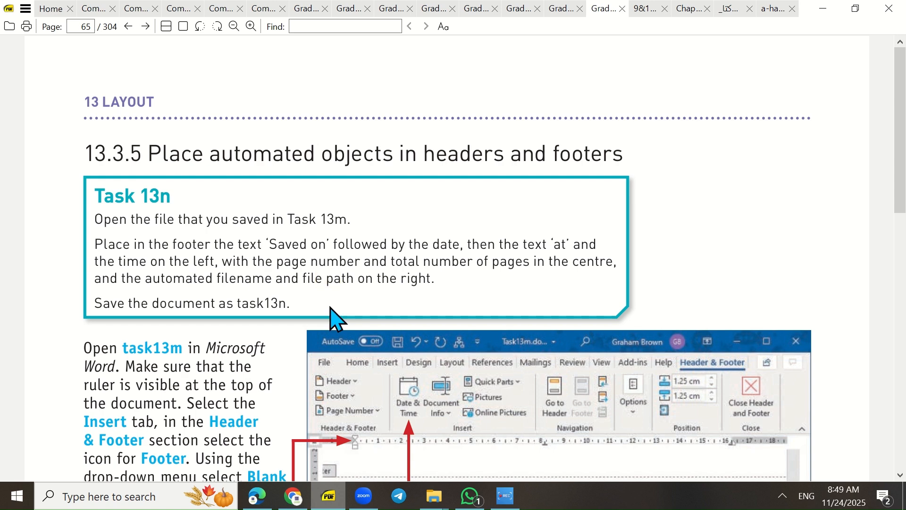
pyautogui.scroll(-1, 328, 302)
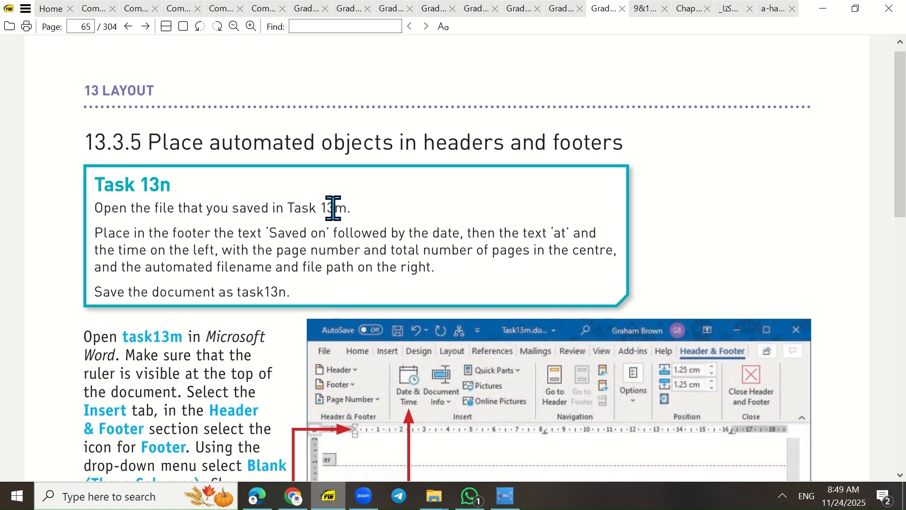
pyautogui.moveTo(322, 209); pyautogui.dragTo(350, 205)
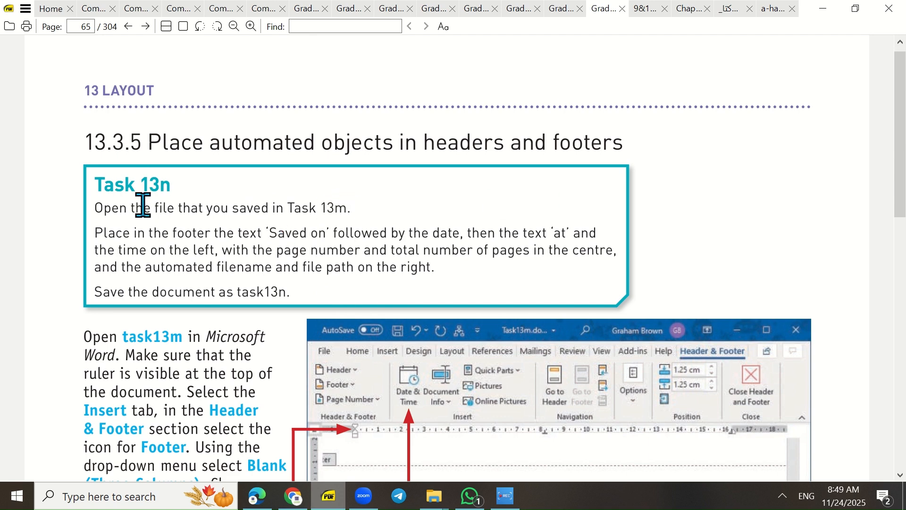
# Open task13m.docx from the work folder inside the desktop's Chapter 13 folder.
pyautogui.click(823, 14)
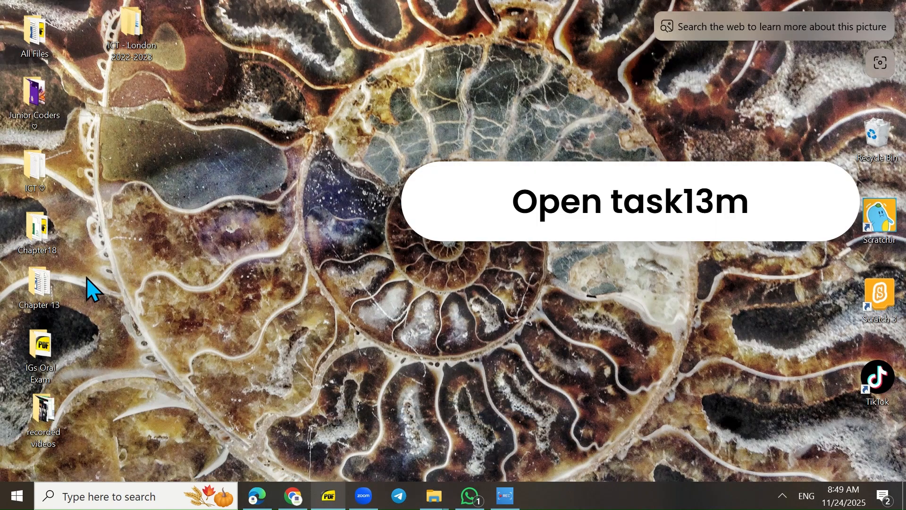
pyautogui.doubleClick(40, 289)
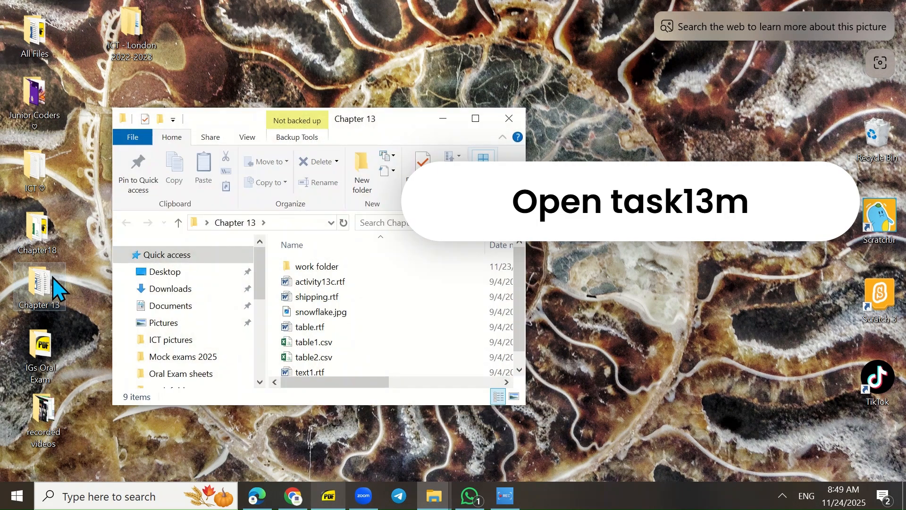
pyautogui.click(475, 118)
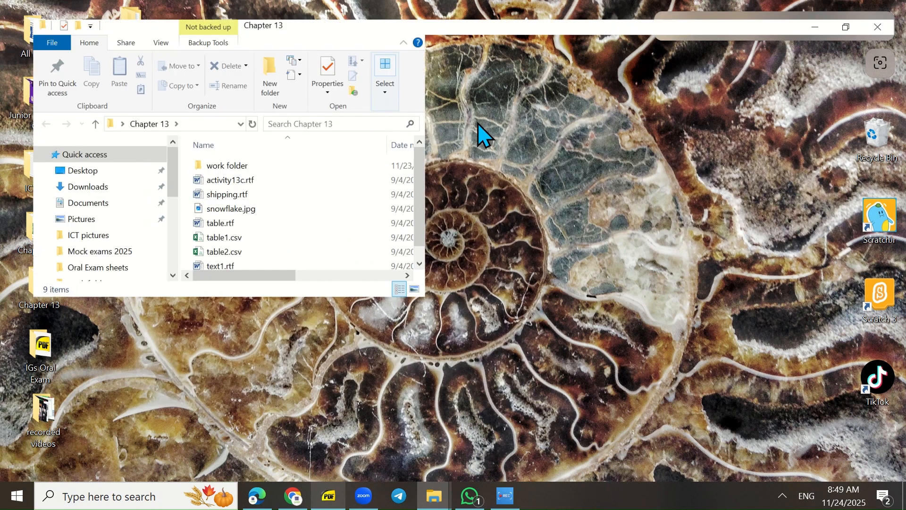
pyautogui.click(211, 160)
pyautogui.doubleClick(211, 160)
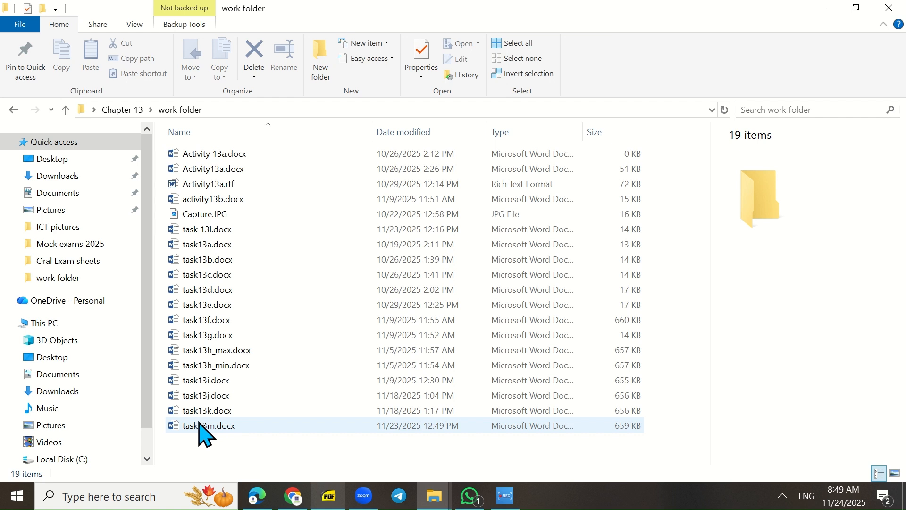
pyautogui.click(214, 426)
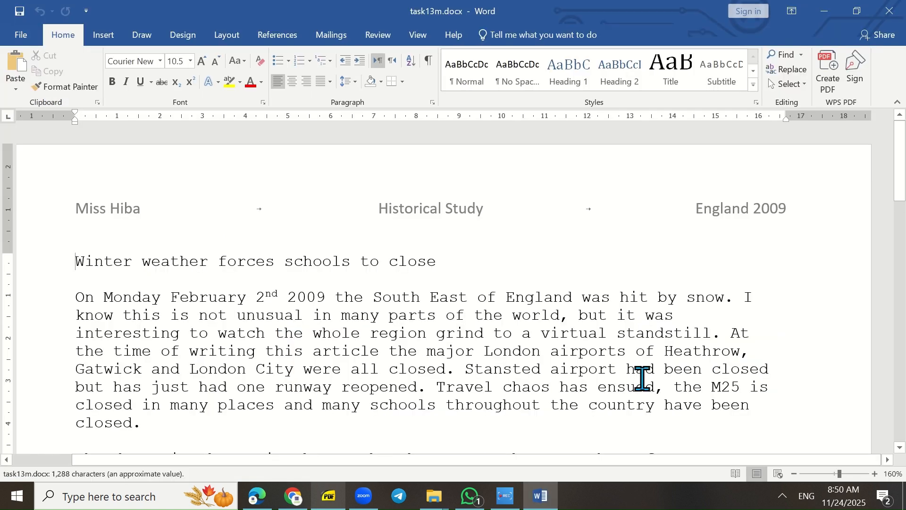
# Examine the whole page of the document and its existing header at 50% zoom.
pyautogui.click(794, 474)
pyautogui.click(794, 474)
pyautogui.click(794, 474)
pyautogui.click(794, 474)
pyautogui.click(794, 474)
pyautogui.click(794, 474)
pyautogui.click(795, 474)
pyautogui.click(794, 473)
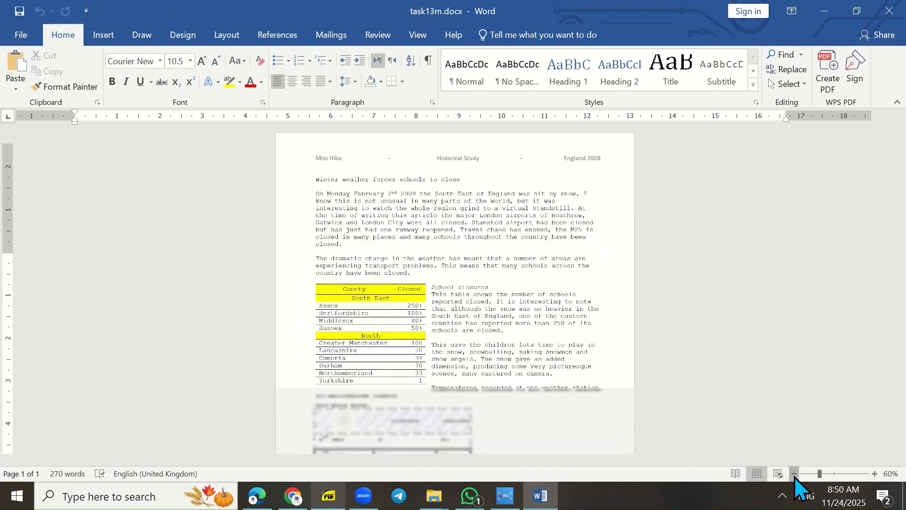
pyautogui.click(794, 474)
pyautogui.click(794, 474)
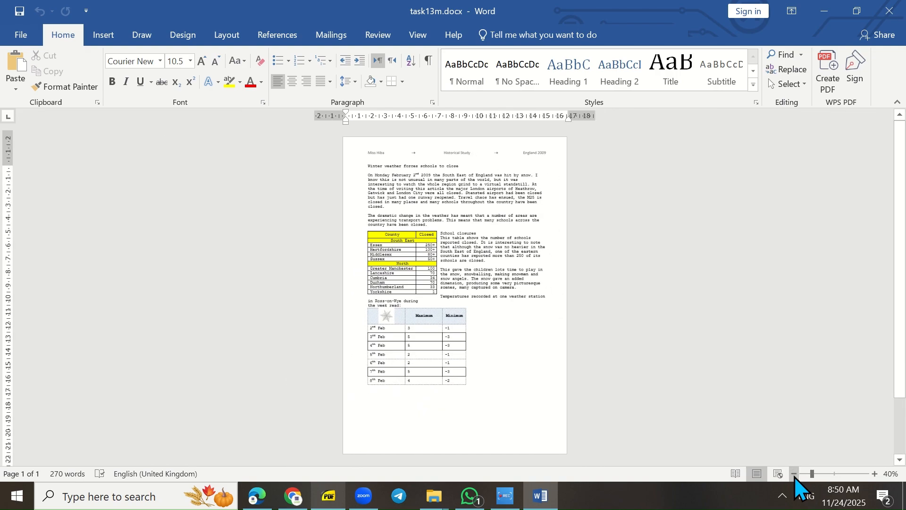
pyautogui.click(874, 473)
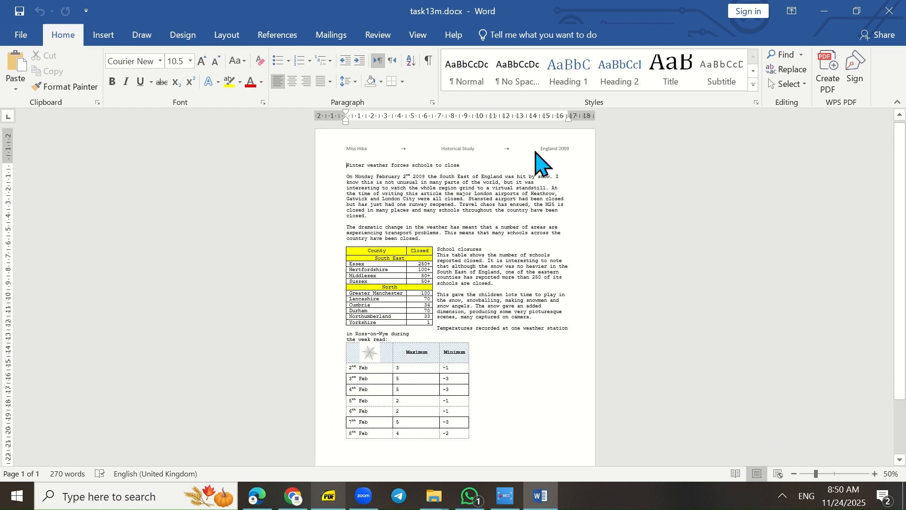
# Save a copy of the document as task13n in the same work folder.
pyautogui.click(19, 36)
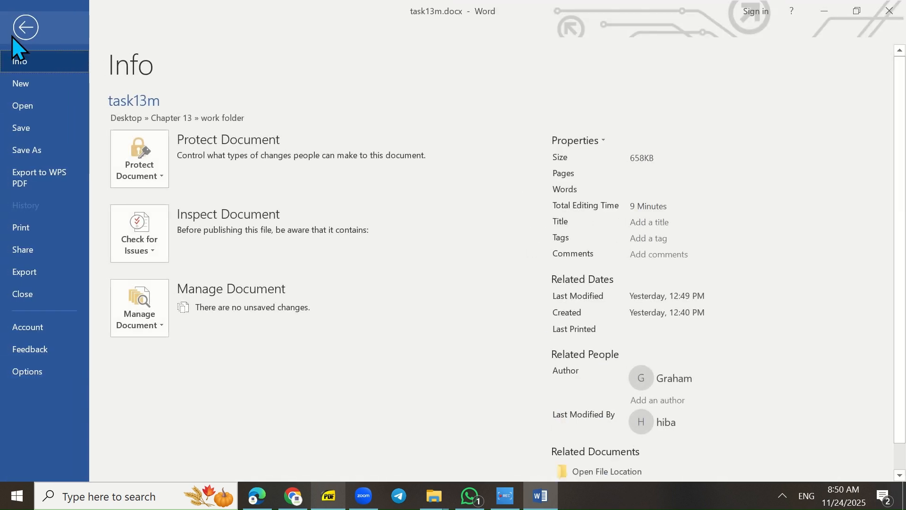
pyautogui.click(49, 148)
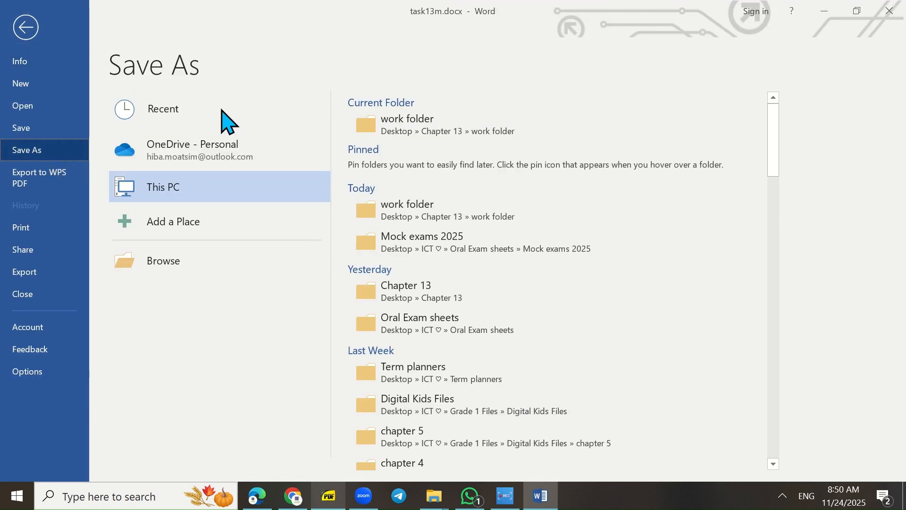
pyautogui.click(469, 125)
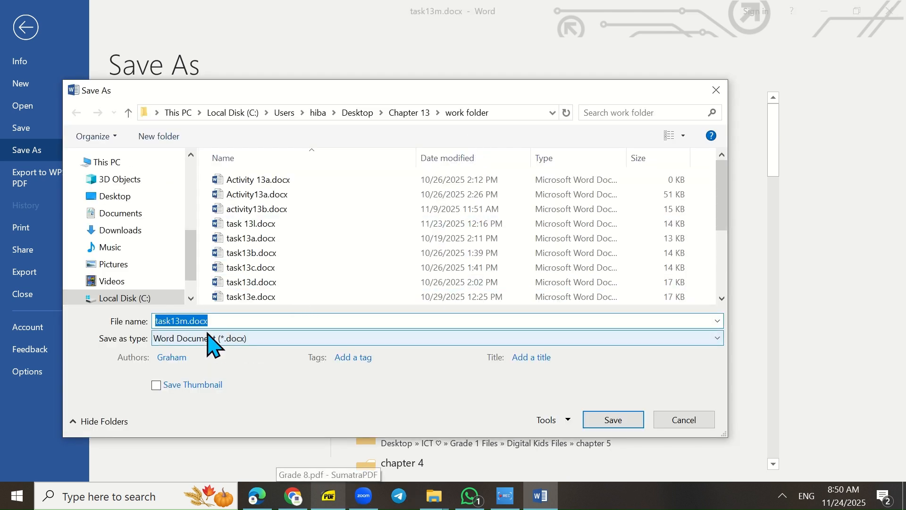
pyautogui.click(219, 321)
pyautogui.press('BackSpace')
pyautogui.press('BackSpace')
pyautogui.press('BackSpace')
pyautogui.press('BackSpace')
pyautogui.press('BackSpace')
pyautogui.press('BackSpace')
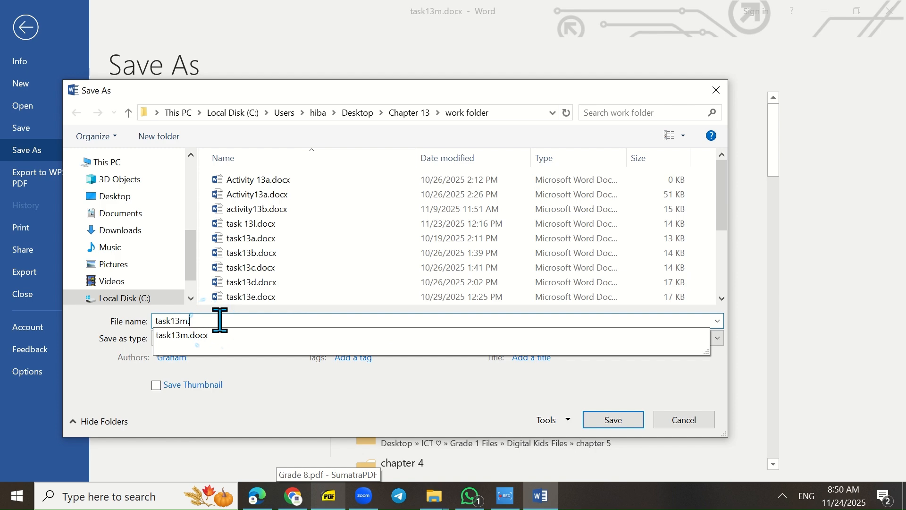
pyautogui.write('n')
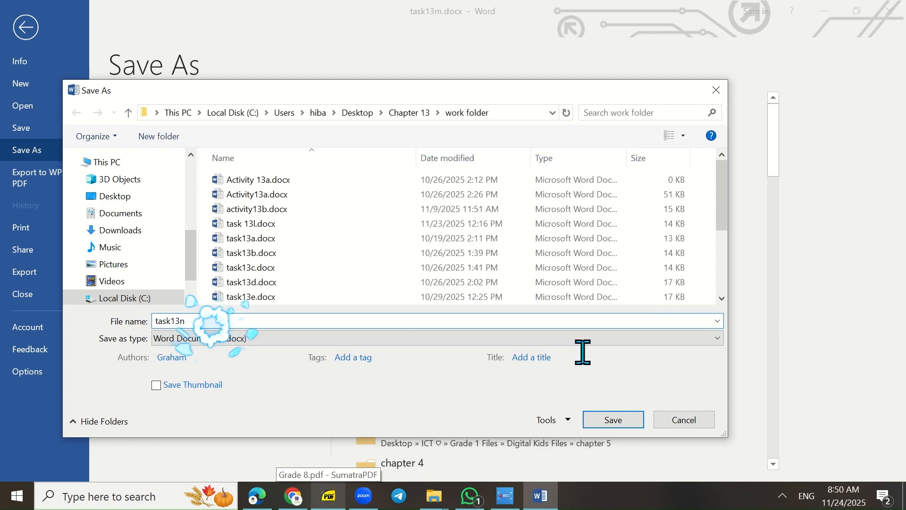
pyautogui.click(632, 422)
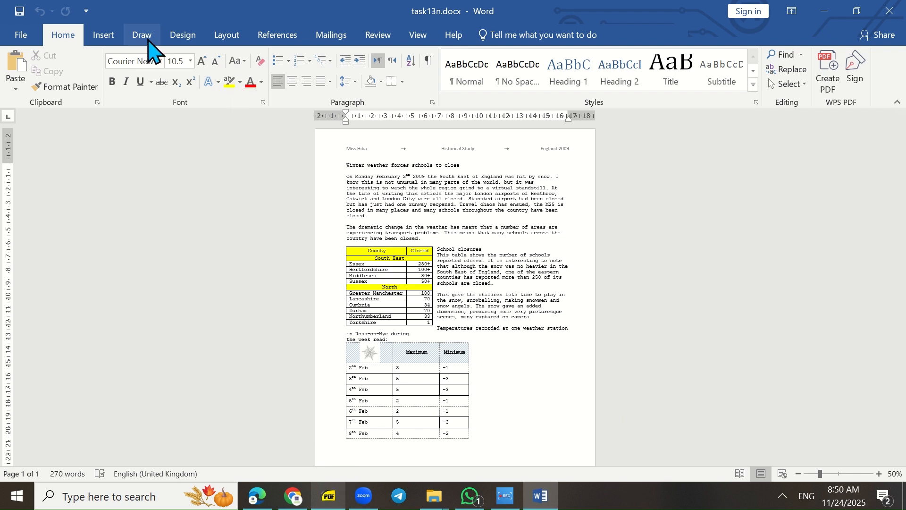
# Insert the built-in Blank (Three Columns) footer into the document.
pyautogui.click(105, 35)
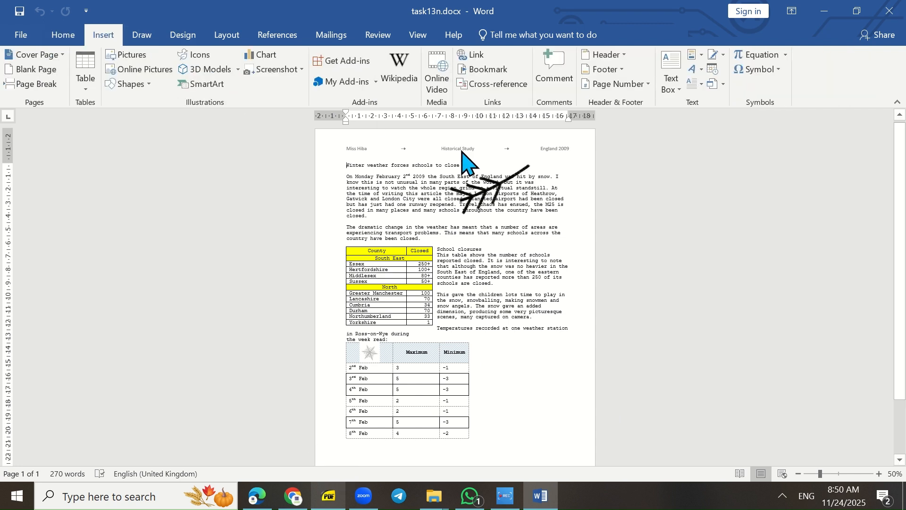
pyautogui.click(614, 71)
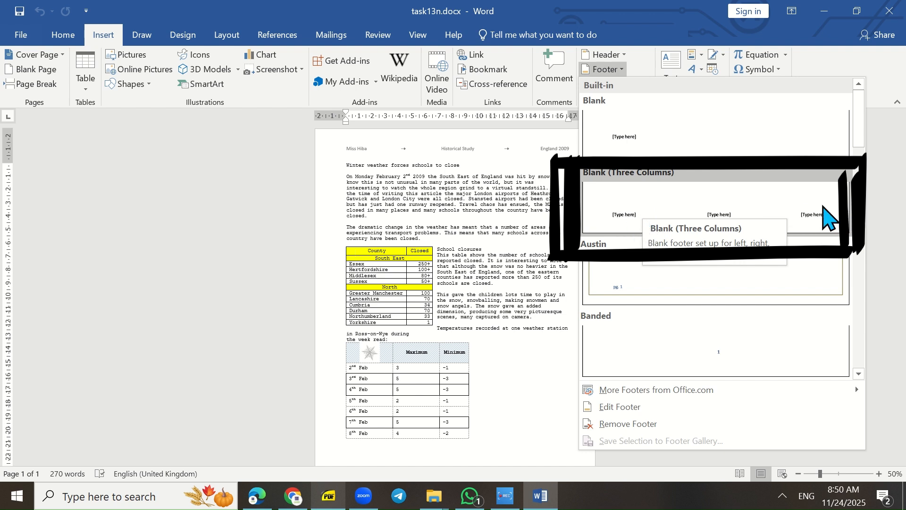
pyautogui.press('Escape')
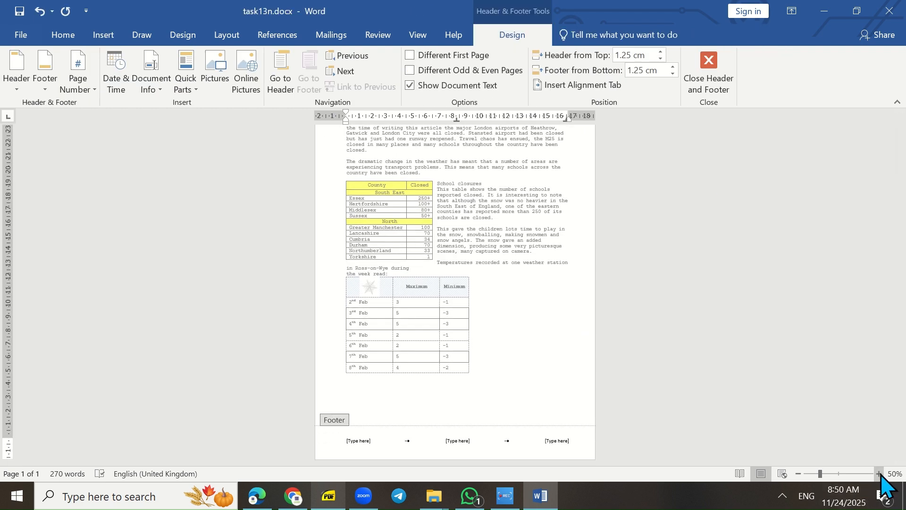
# Examine the footer's left, centre and right text placeholders at 140% zoom.
pyautogui.click(879, 473)
pyautogui.click(878, 473)
pyautogui.click(878, 473)
pyautogui.click(879, 474)
pyautogui.click(878, 473)
pyautogui.click(879, 473)
pyautogui.click(878, 473)
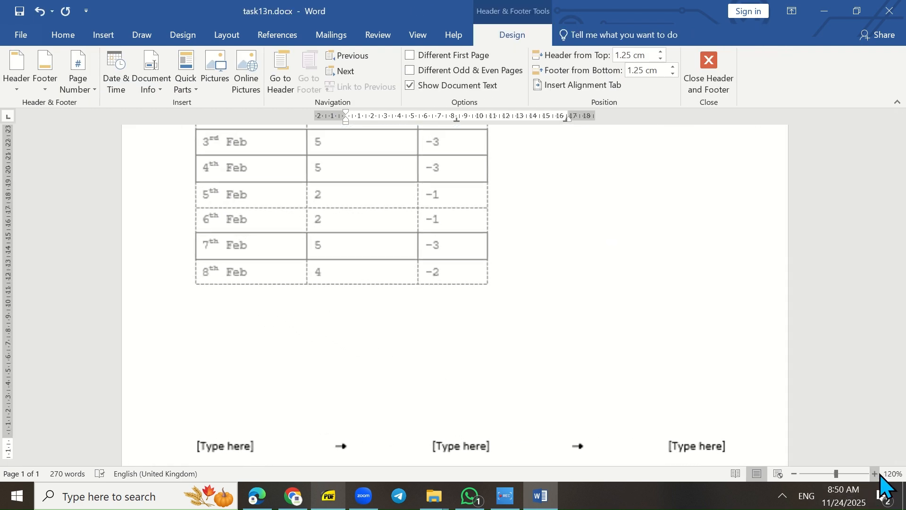
pyautogui.click(876, 474)
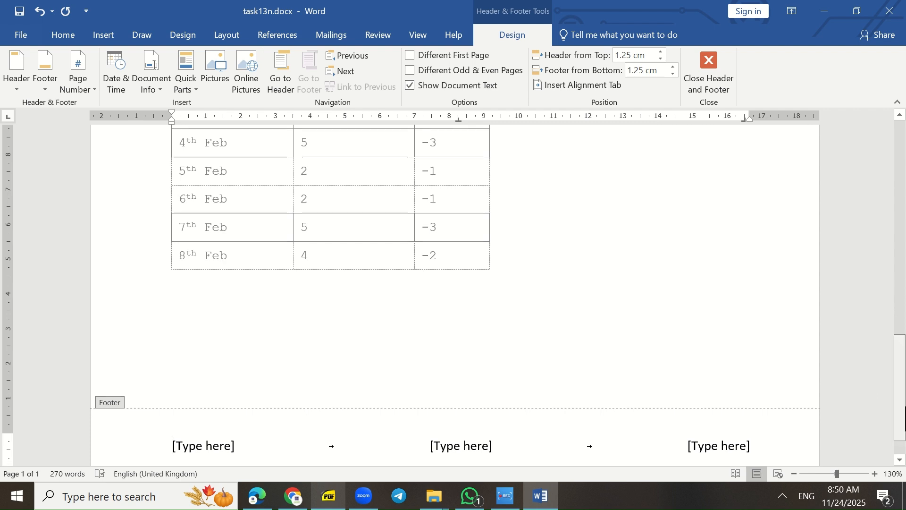
pyautogui.scroll(-1, 899, 415)
pyautogui.click(877, 473)
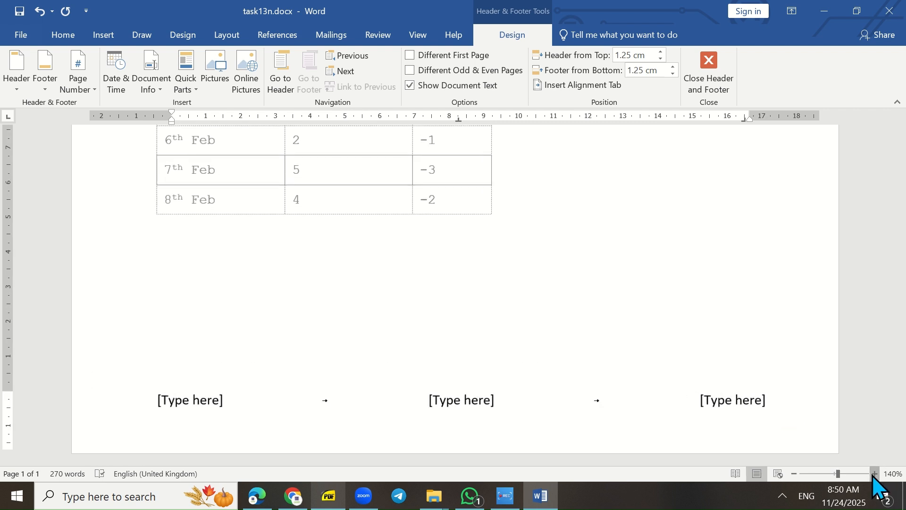
pyautogui.click(183, 404)
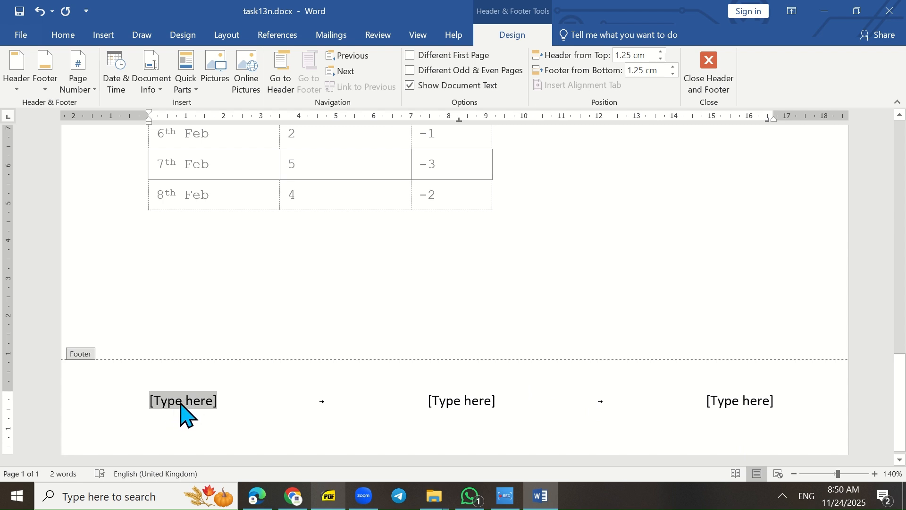
pyautogui.click(463, 399)
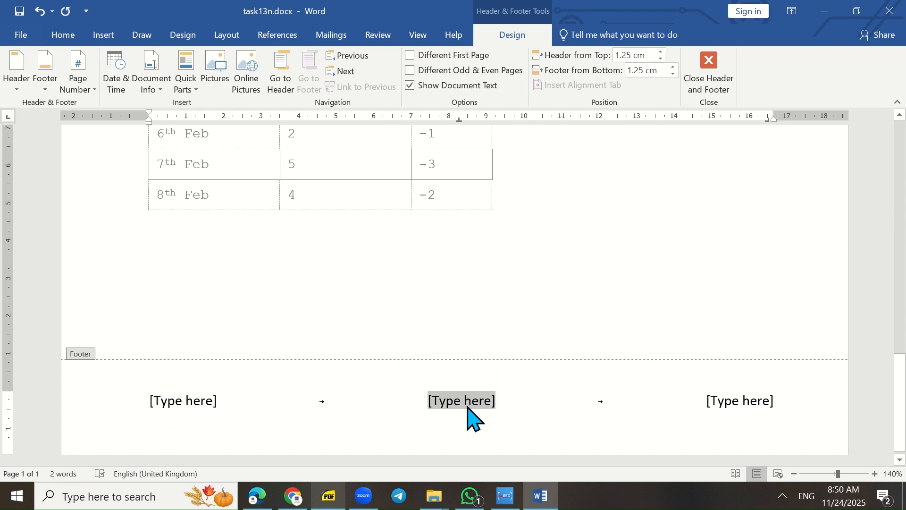
pyautogui.click(736, 400)
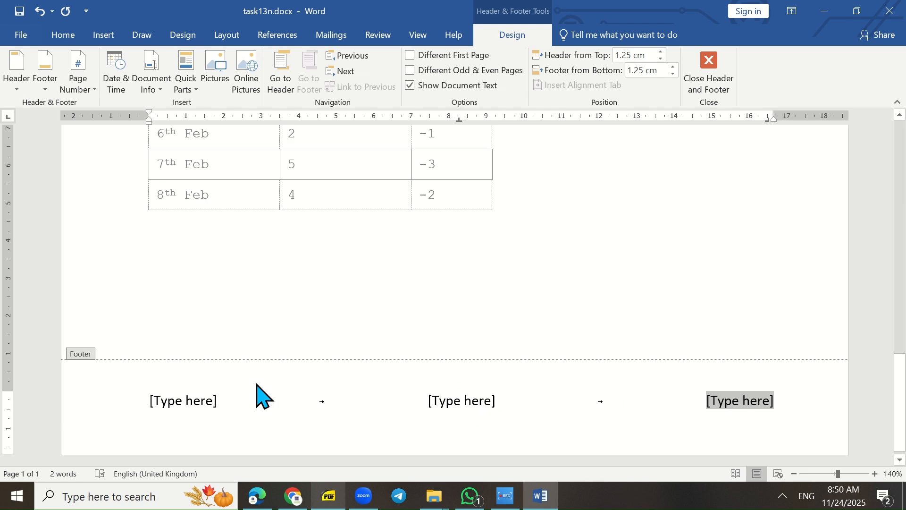
# Check the left footer wording in the Task 13n instructions and replace the footer's left placeholder with "Saved on".
pyautogui.click(329, 496)
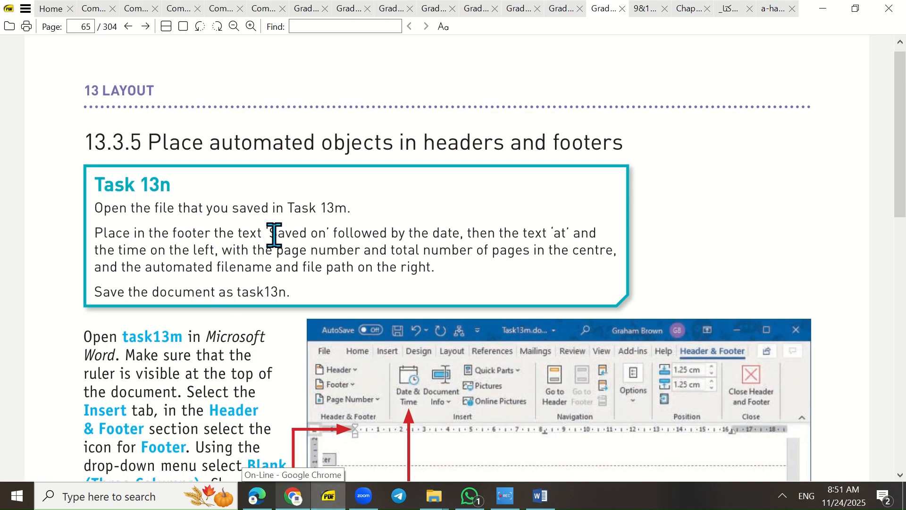
pyautogui.moveTo(270, 233); pyautogui.dragTo(313, 231)
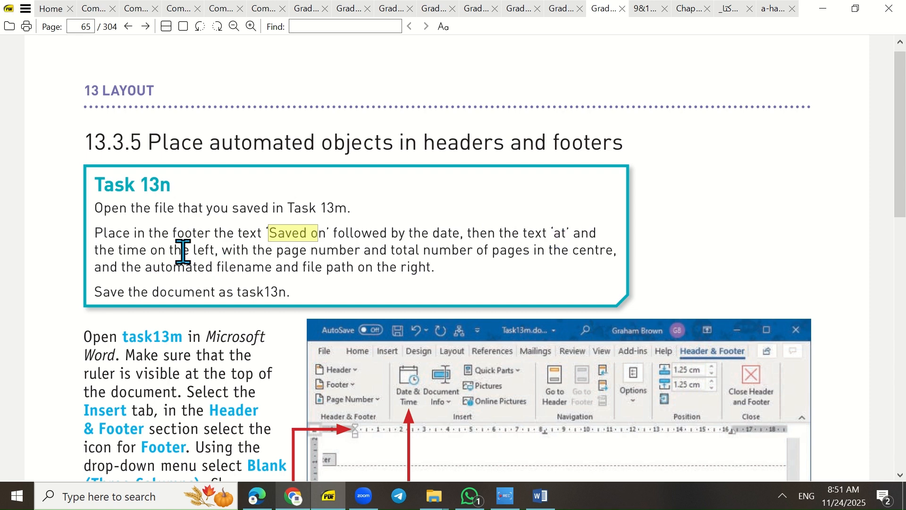
pyautogui.moveTo(183, 250); pyautogui.dragTo(209, 250)
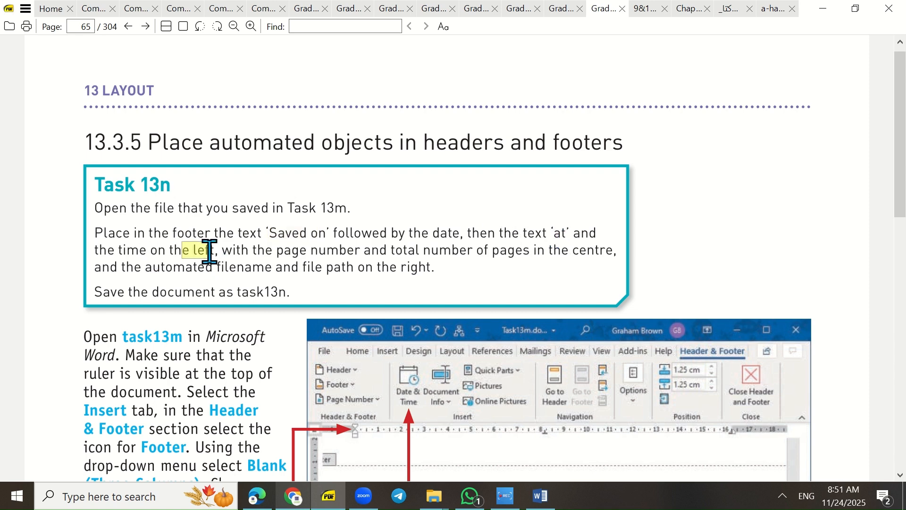
pyautogui.moveTo(271, 232); pyautogui.dragTo(323, 232)
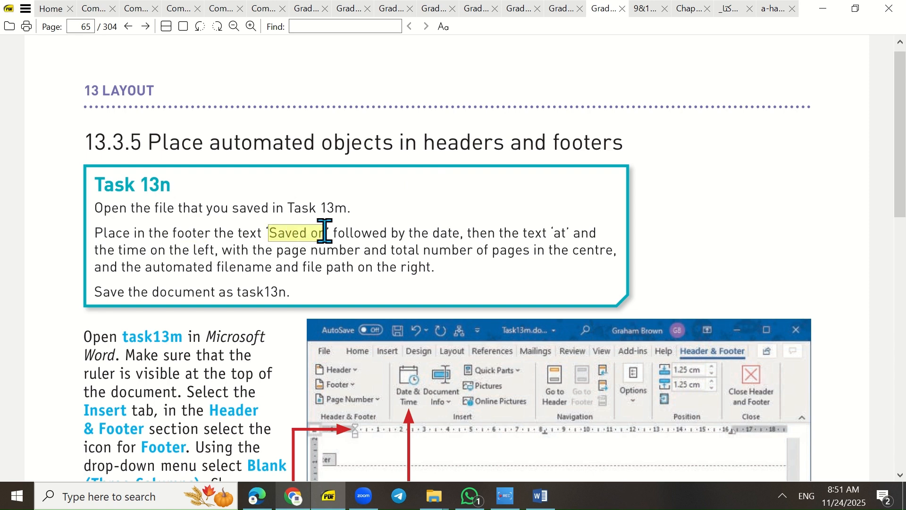
pyautogui.click(823, 10)
pyautogui.click(182, 401)
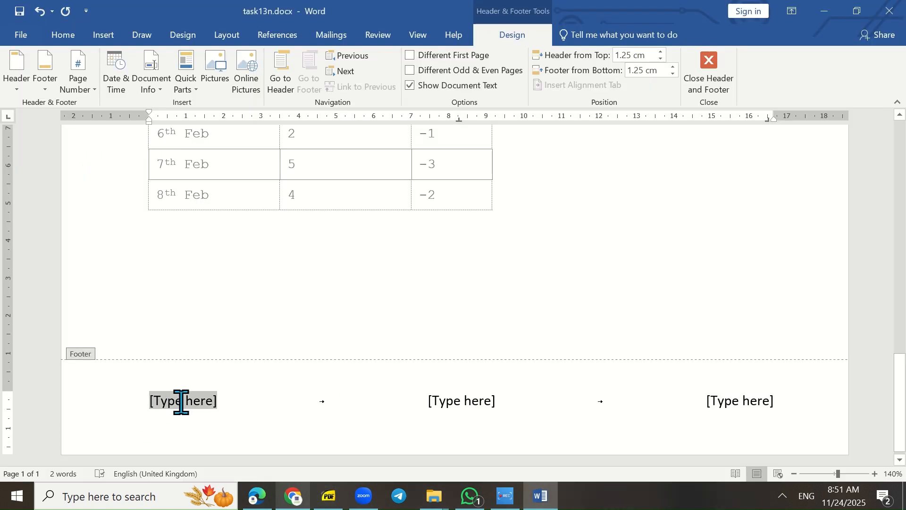
pyautogui.write('s')
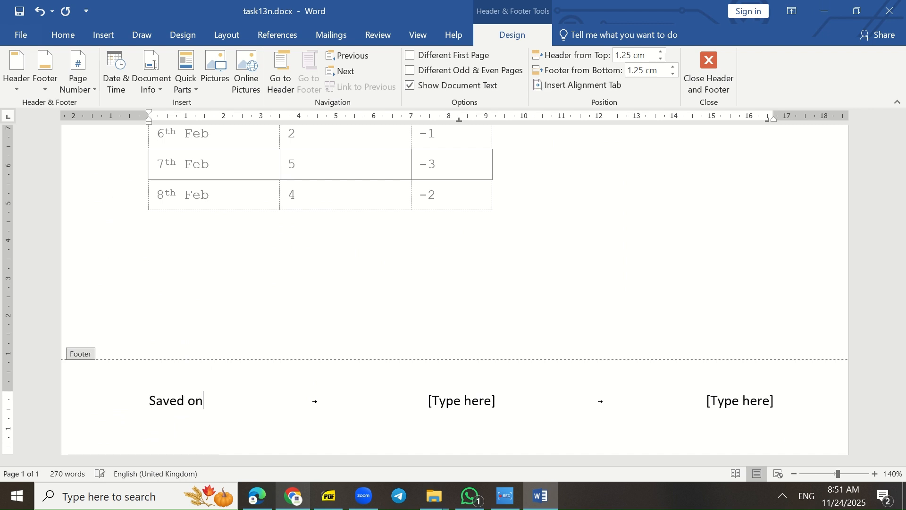
# Check the Task 13n instructions for the item that follows "Saved on" in the footer.
pyautogui.click(329, 495)
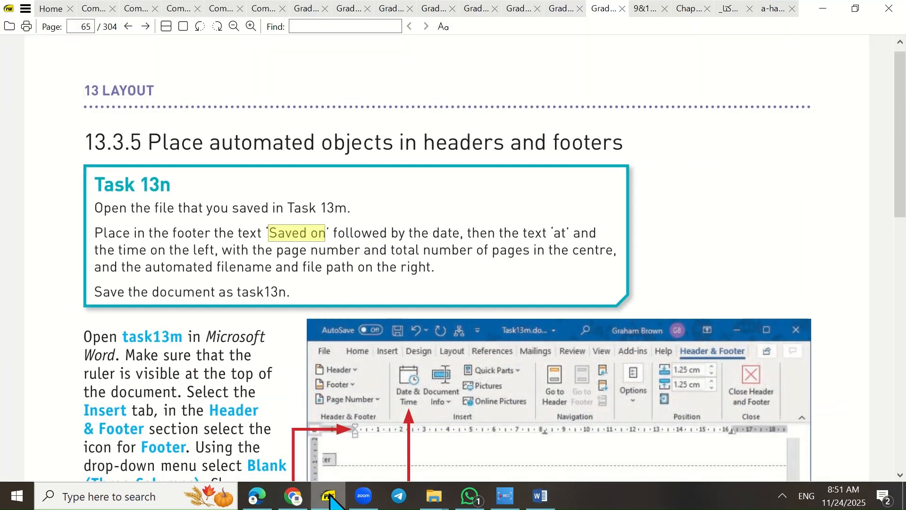
pyautogui.moveTo(433, 233); pyautogui.dragTo(451, 233)
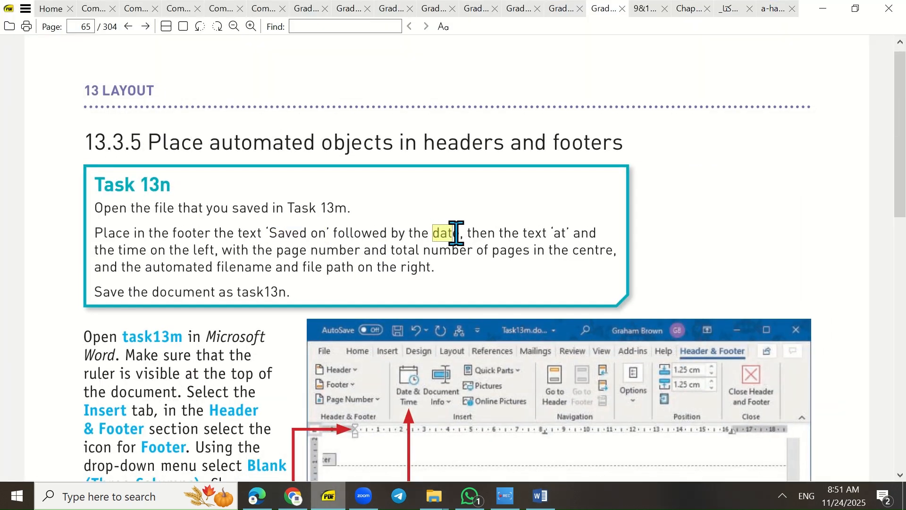
pyautogui.click(823, 10)
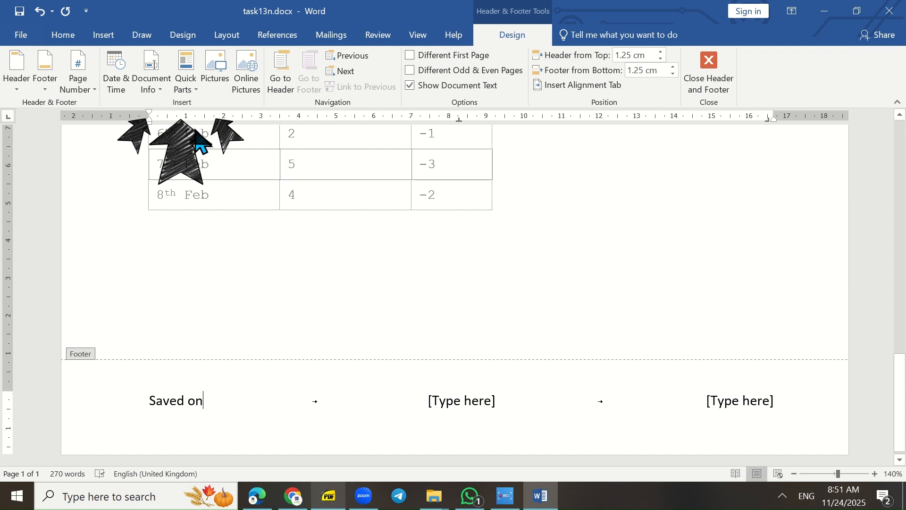
# Insert an automated Date field in the dd/MM/yyyy format directly after "Saved on" in the left part of the footer.
pyautogui.click(164, 92)
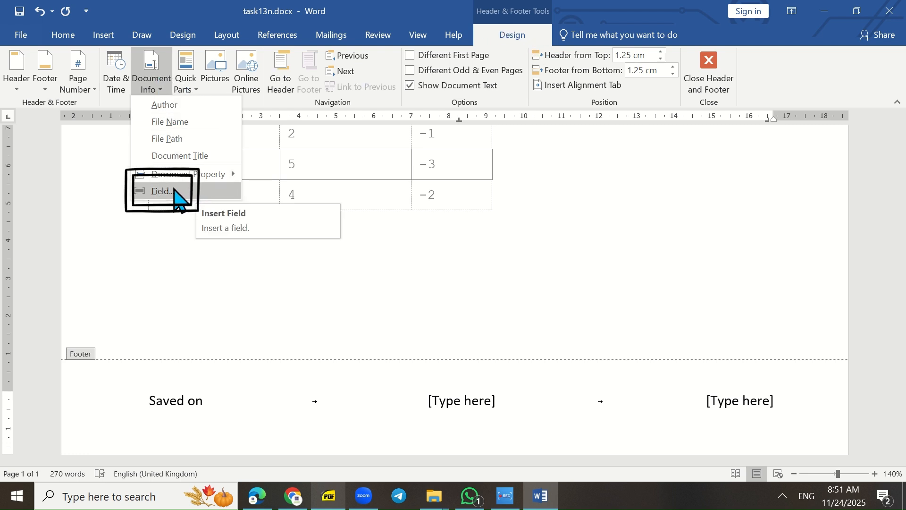
pyautogui.click(195, 201)
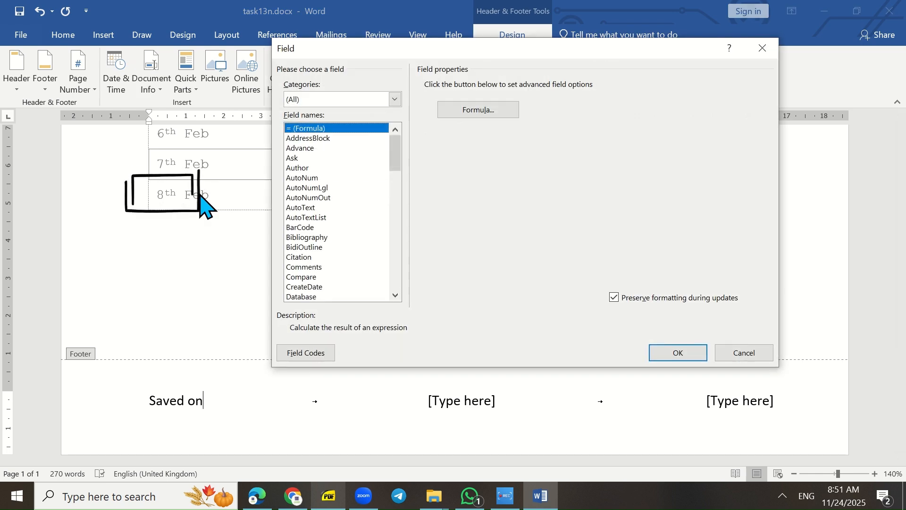
pyautogui.click(329, 496)
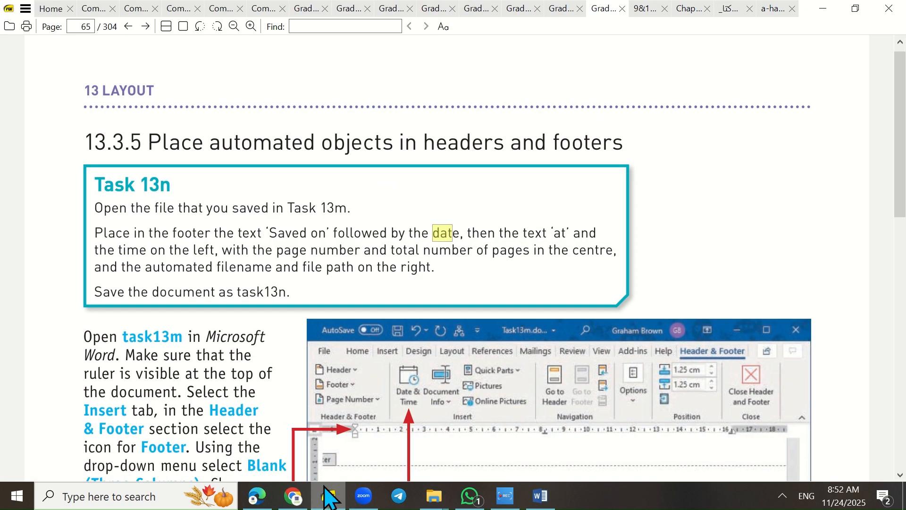
pyautogui.click(822, 7)
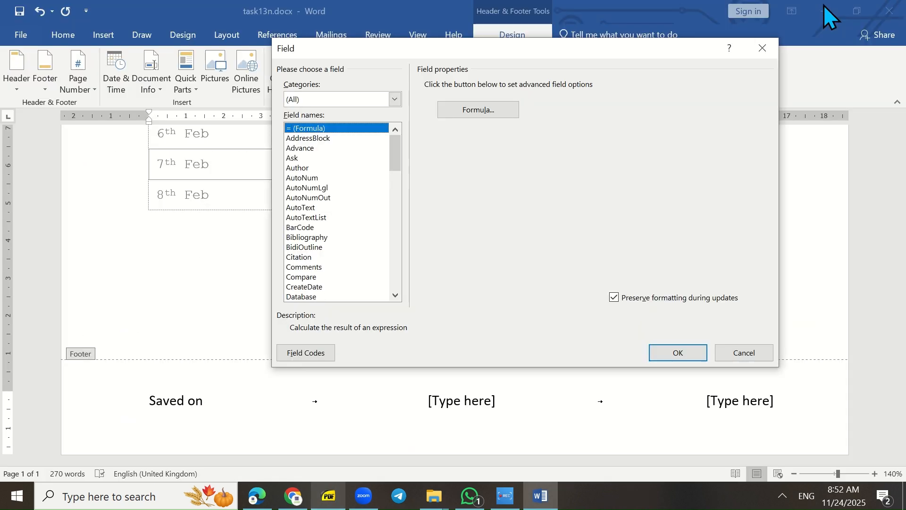
pyautogui.moveTo(833, 504)
pyautogui.moveTo(391, 155); pyautogui.dragTo(390, 169)
pyautogui.click(296, 238)
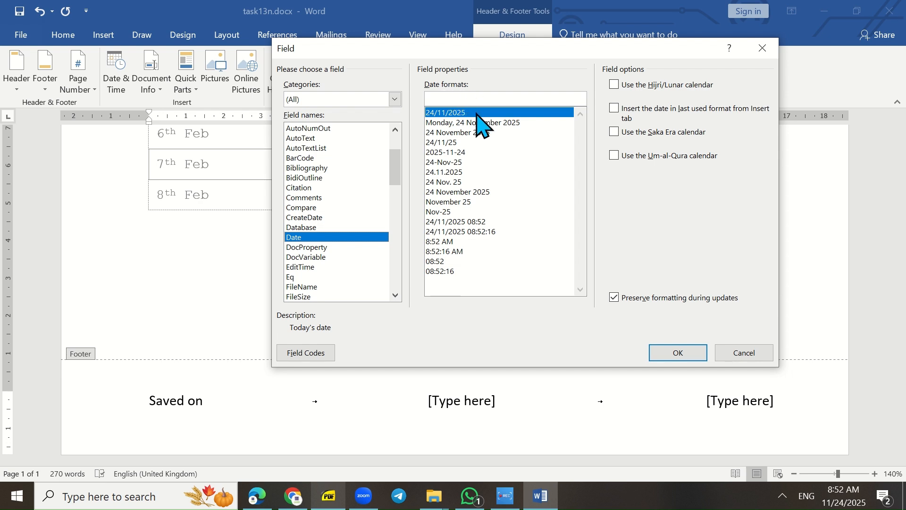
pyautogui.click(517, 124)
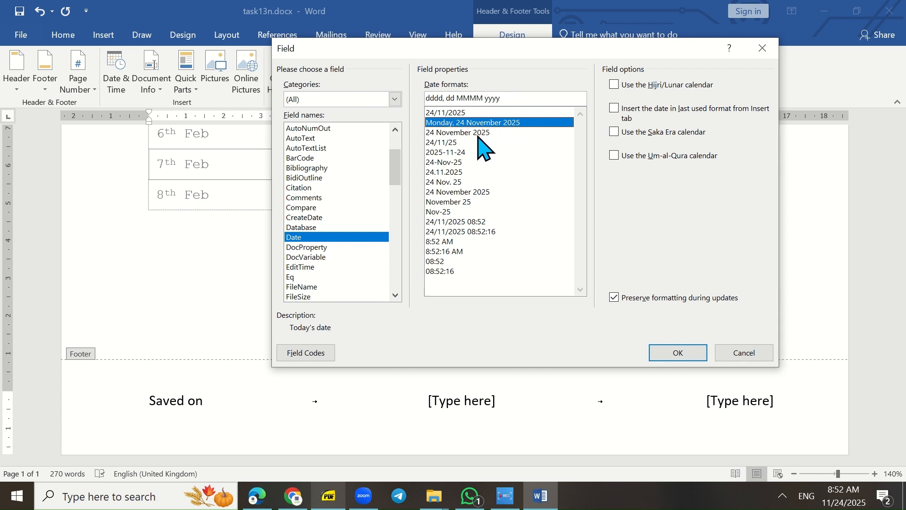
pyautogui.click(478, 134)
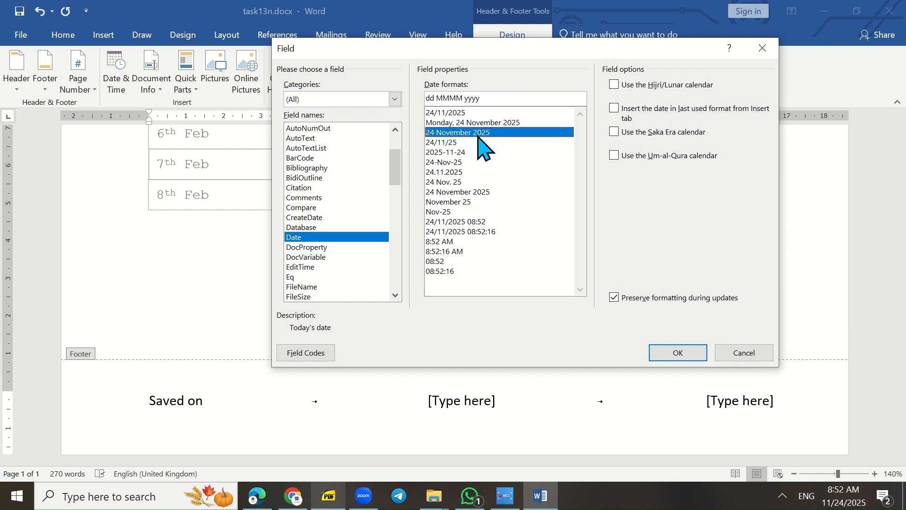
pyautogui.click(442, 112)
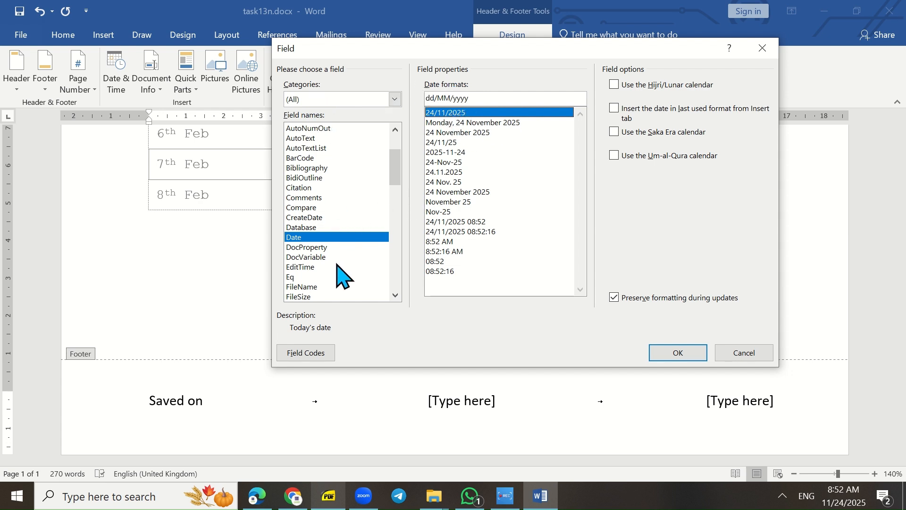
pyautogui.click(678, 353)
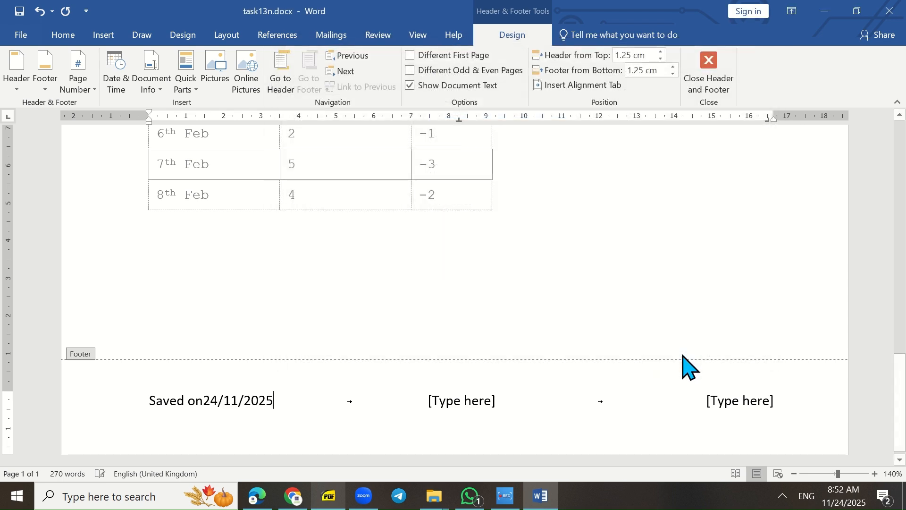
# Add a space between "Saved on" and the date field in the footer.
pyautogui.click(238, 399)
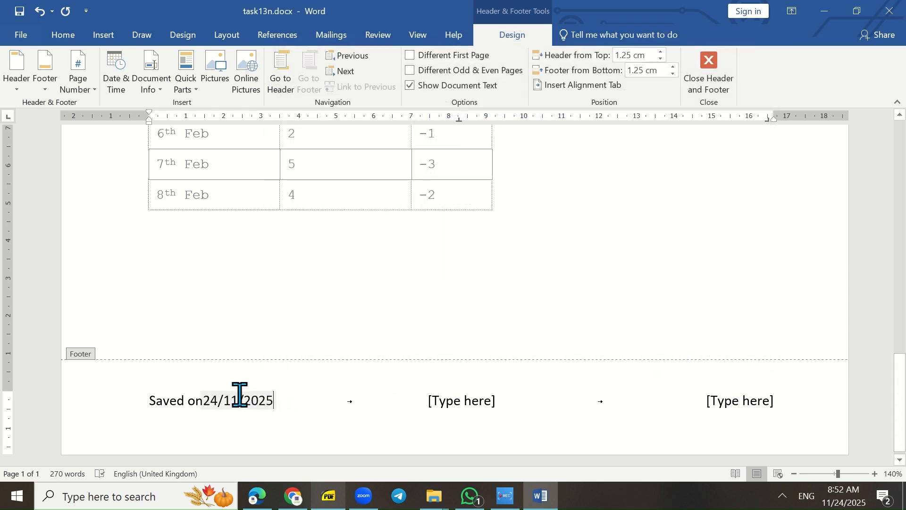
pyautogui.click(199, 403)
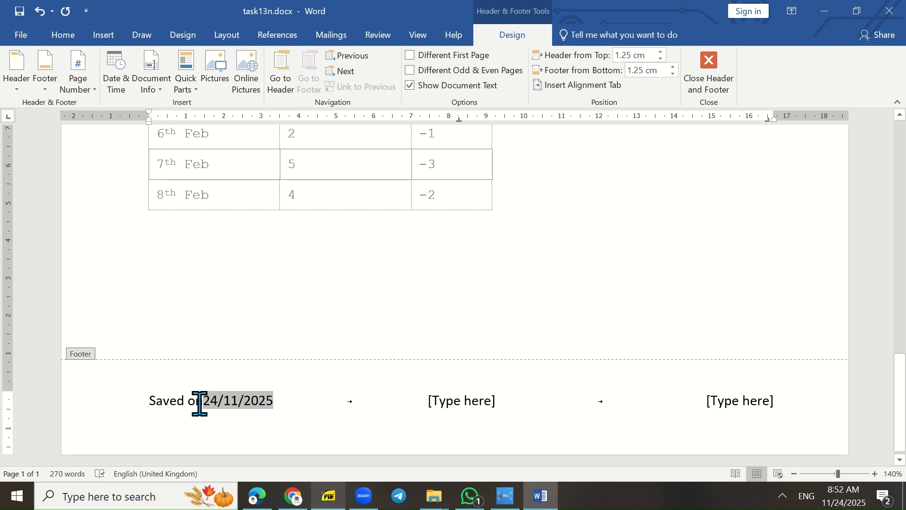
pyautogui.click(290, 399)
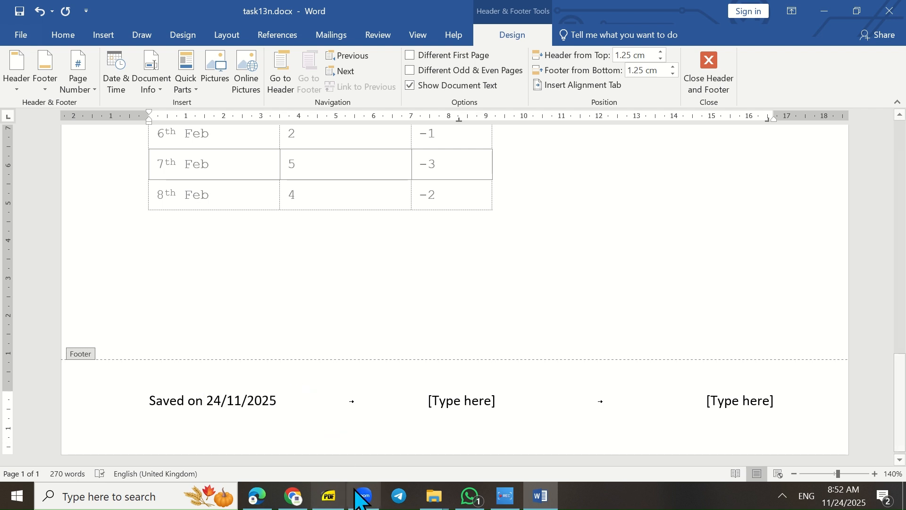
# Check the wording after the date in the Task 13n instructions and add "at" after the footer's date field.
pyautogui.click(329, 497)
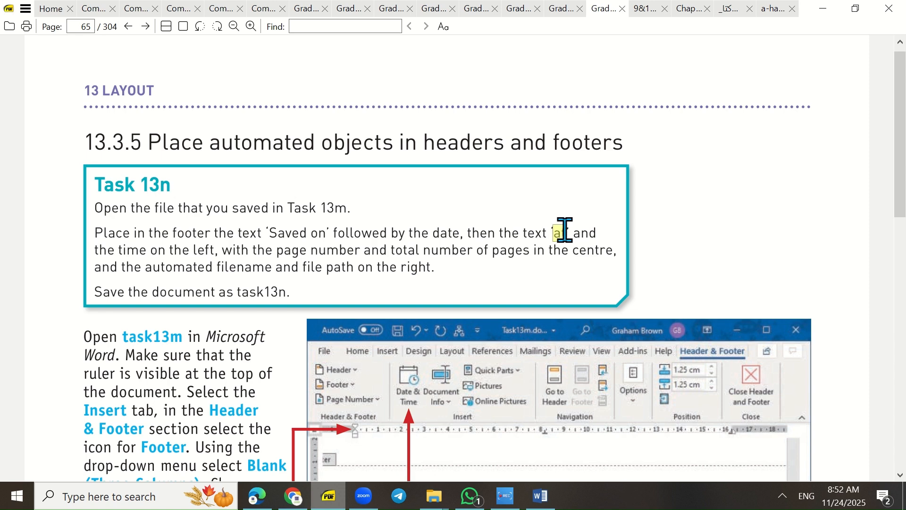
pyautogui.click(815, 9)
pyautogui.click(333, 402)
pyautogui.write('aved on 24/11/2025 at')
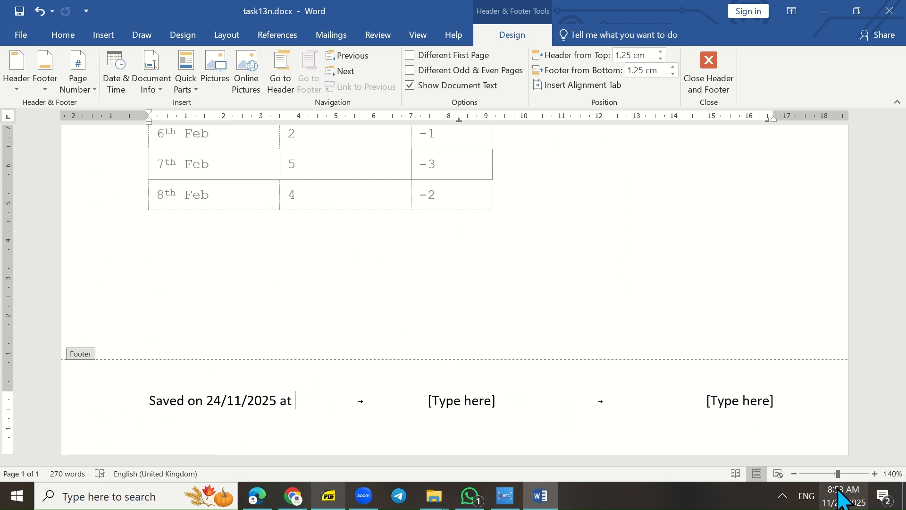
# Insert an automated Time field in the h:mm am/pm format after "at" in the left part of the footer.
pyautogui.moveTo(838, 490)
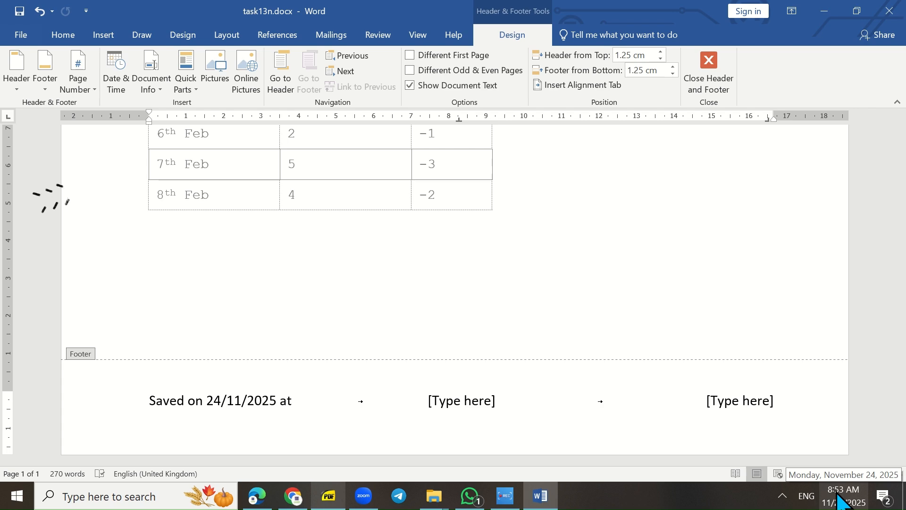
pyautogui.click(156, 93)
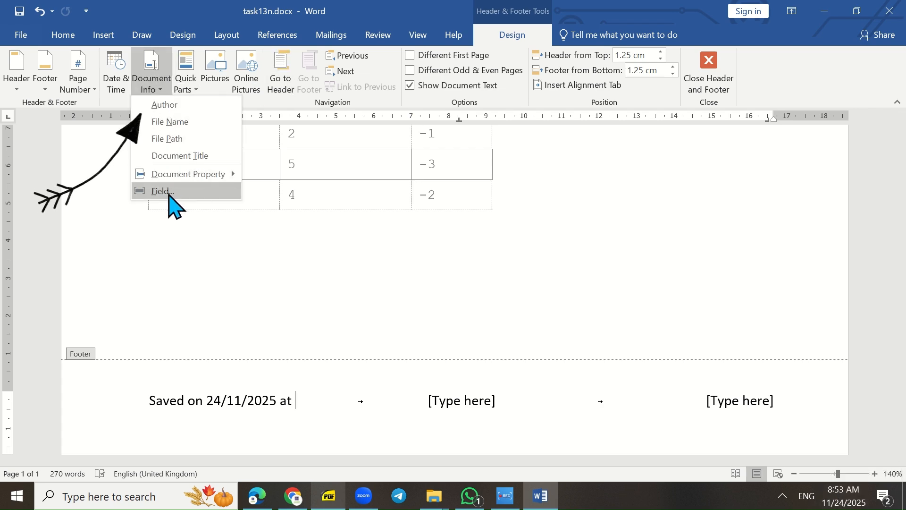
pyautogui.click(163, 191)
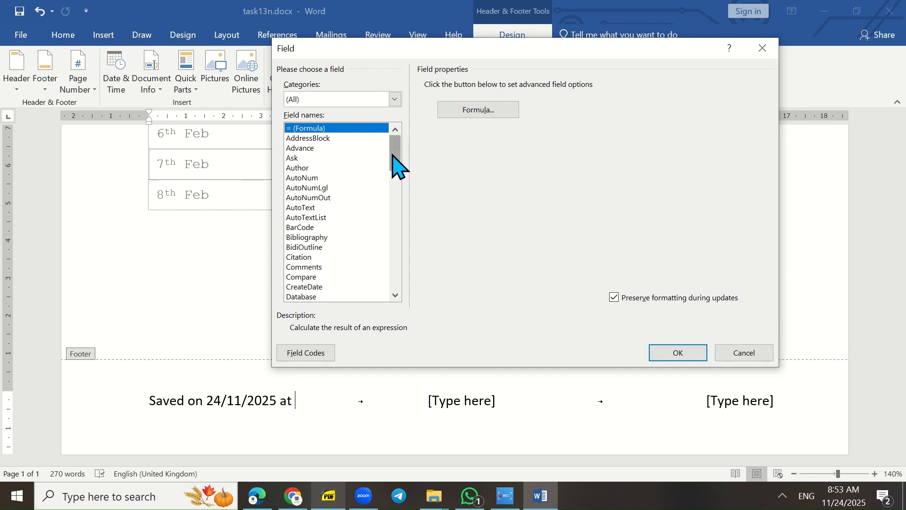
pyautogui.moveTo(395, 155); pyautogui.dragTo(398, 278)
pyautogui.click(295, 257)
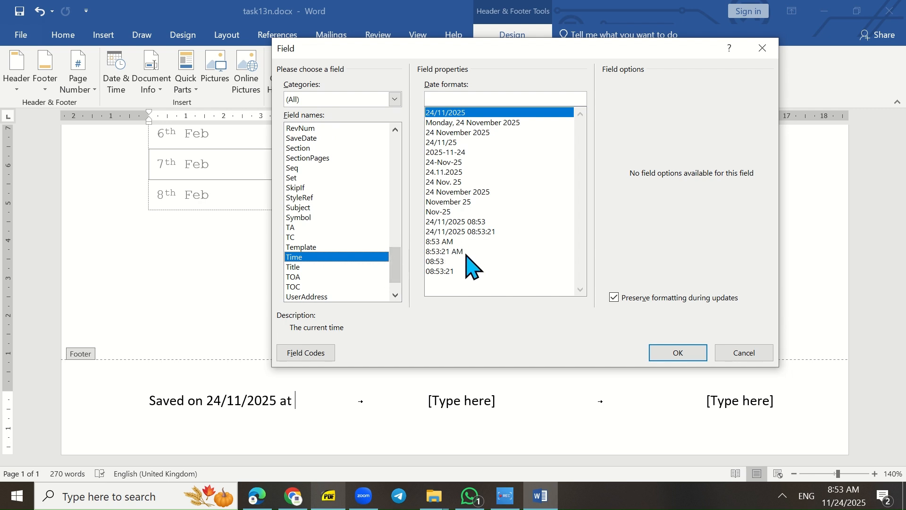
pyautogui.click(439, 242)
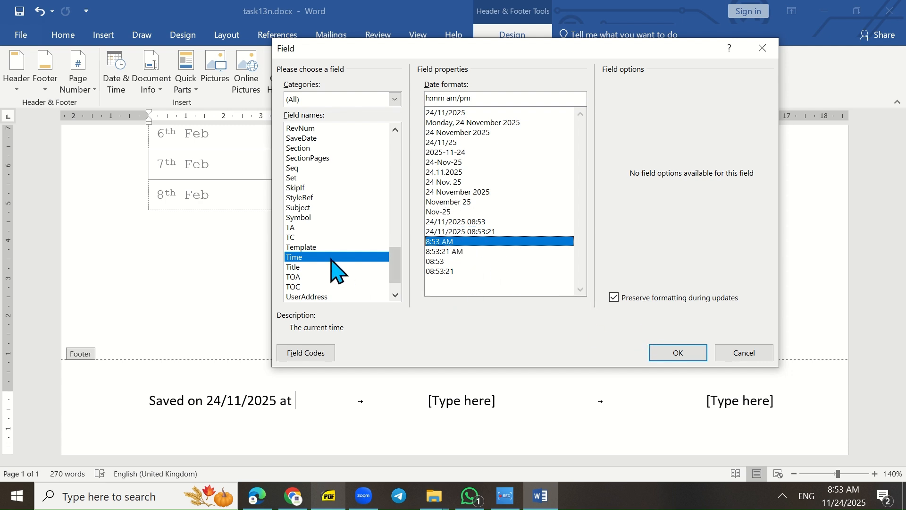
pyautogui.click(678, 354)
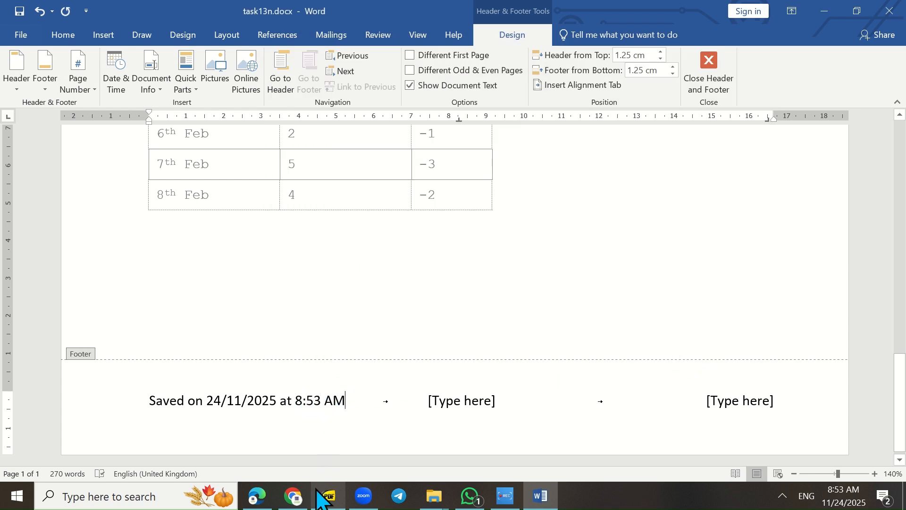
# Check the centre footer requirement in the Task 13n instructions and select the footer's centre placeholder.
pyautogui.click(332, 496)
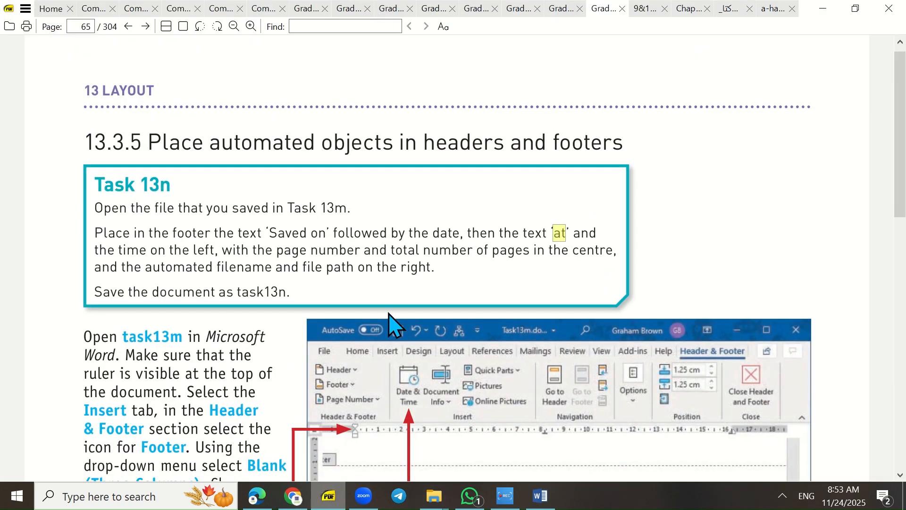
pyautogui.click(304, 296)
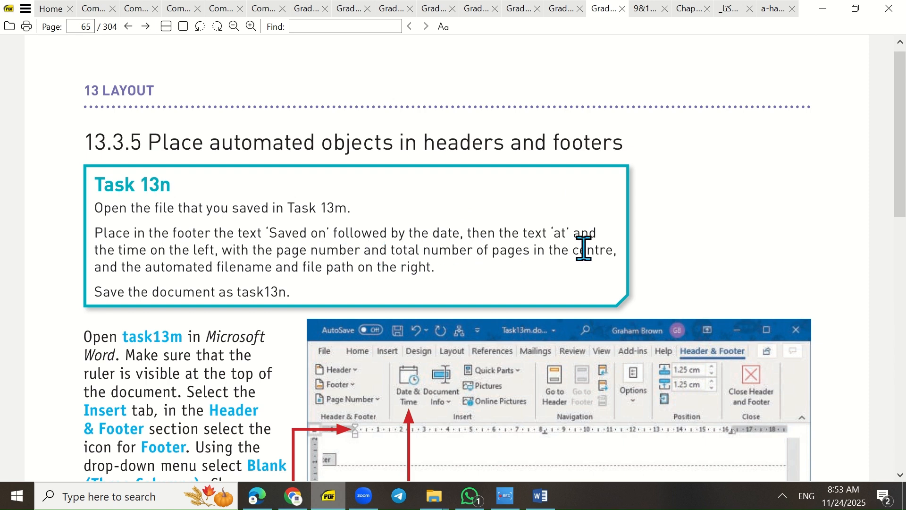
pyautogui.moveTo(572, 250); pyautogui.dragTo(614, 250)
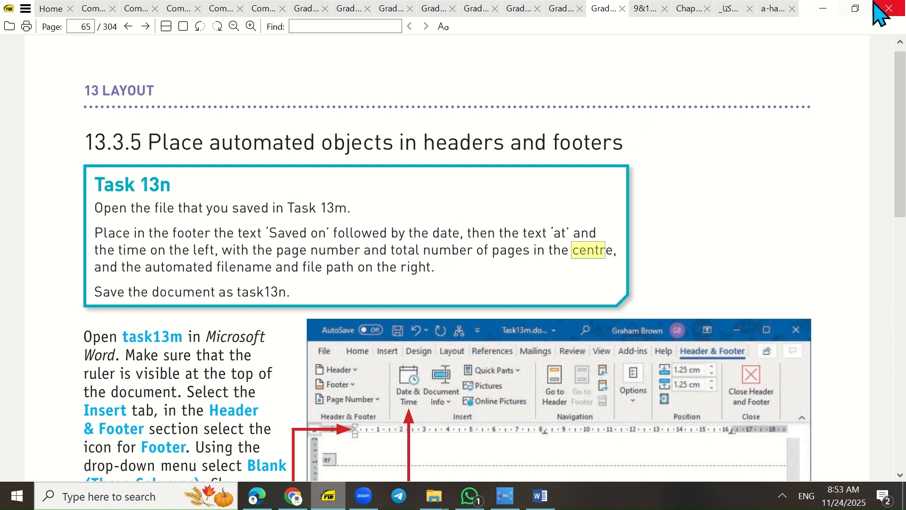
pyautogui.click(823, 8)
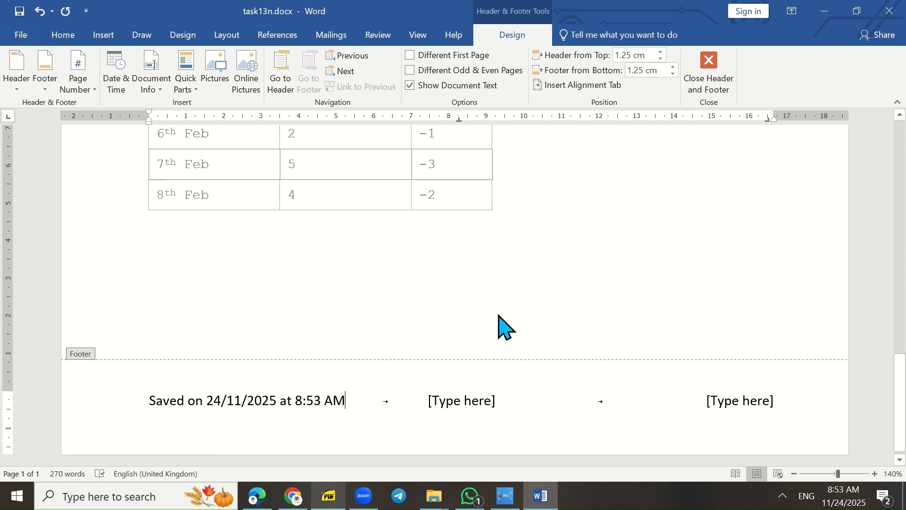
pyautogui.click(458, 406)
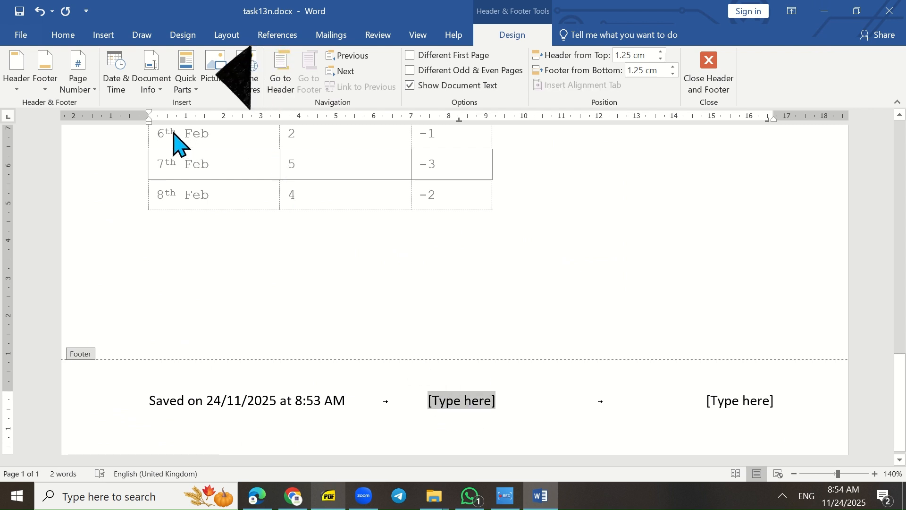
pyautogui.click(187, 99)
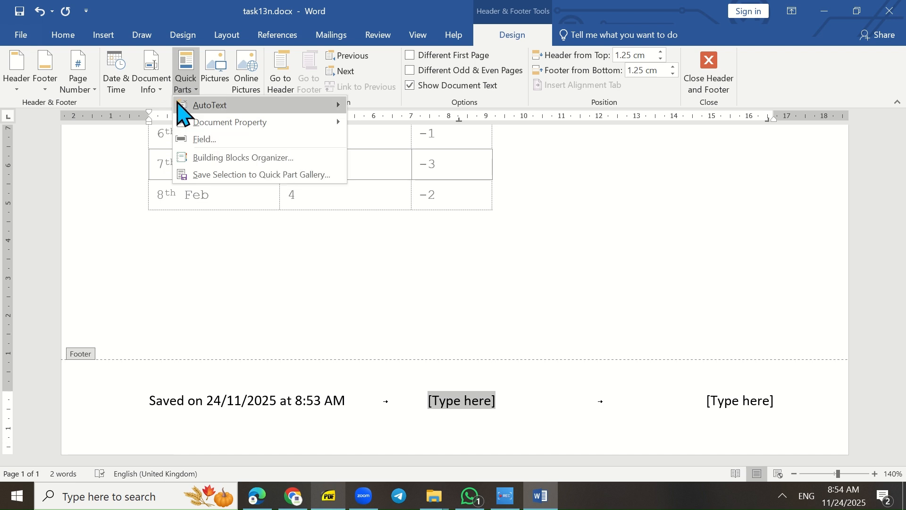
pyautogui.moveTo(182, 110)
pyautogui.click(147, 93)
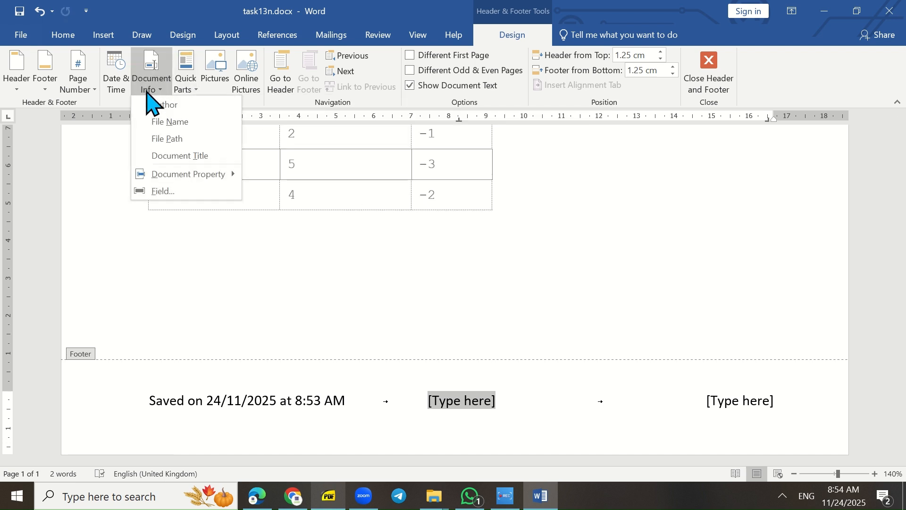
pyautogui.click(190, 90)
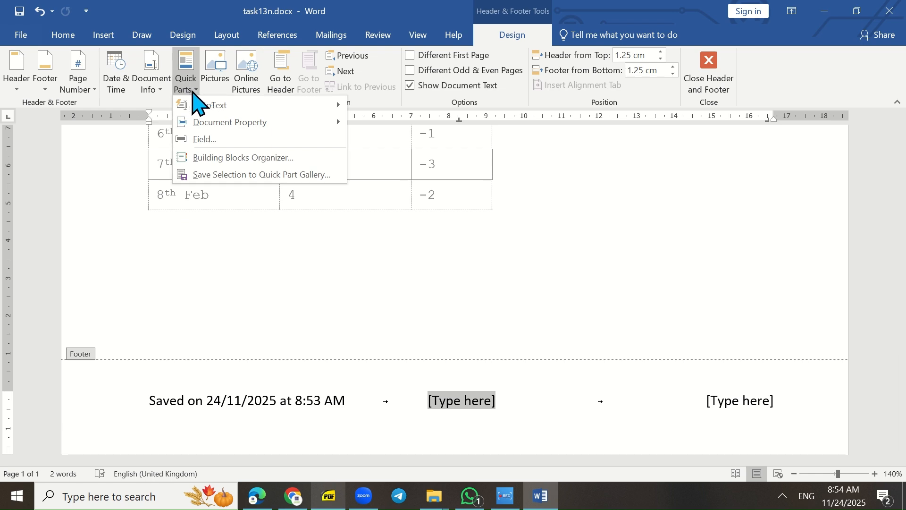
pyautogui.click(208, 139)
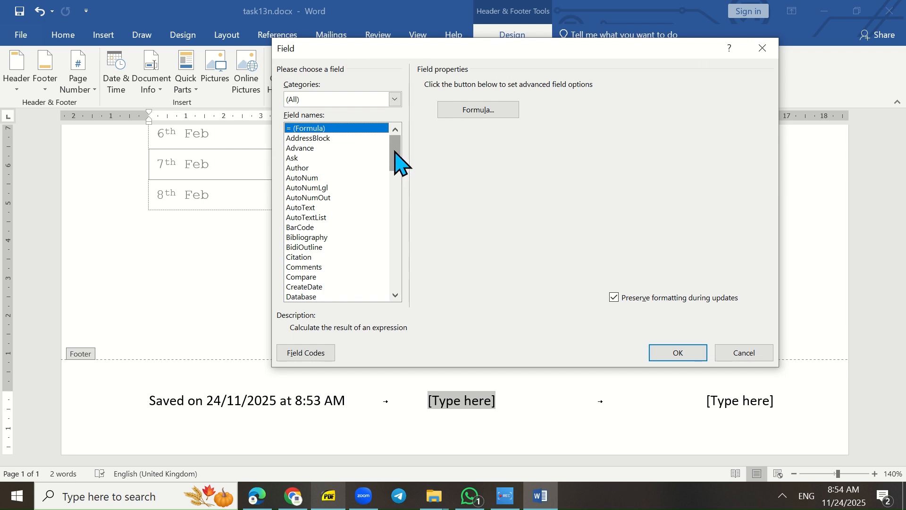
pyautogui.moveTo(396, 152); pyautogui.dragTo(399, 234)
pyautogui.click(307, 189)
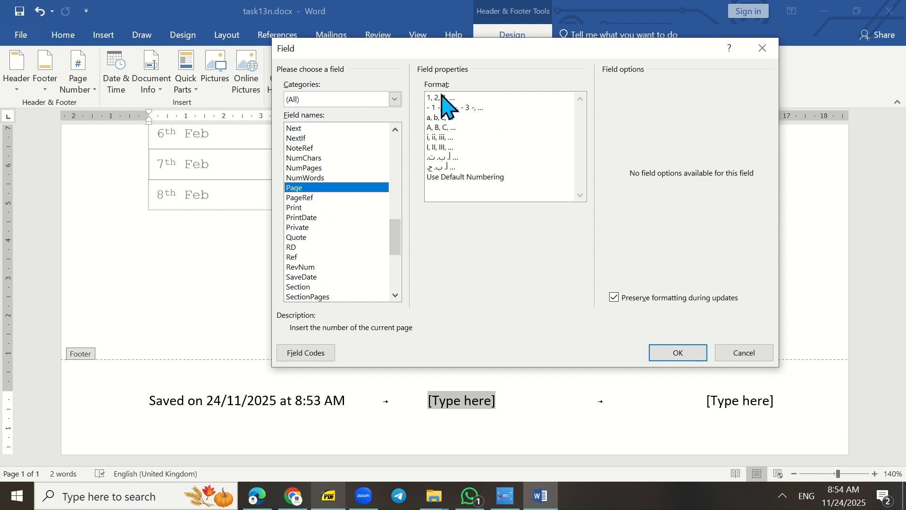
pyautogui.click(449, 99)
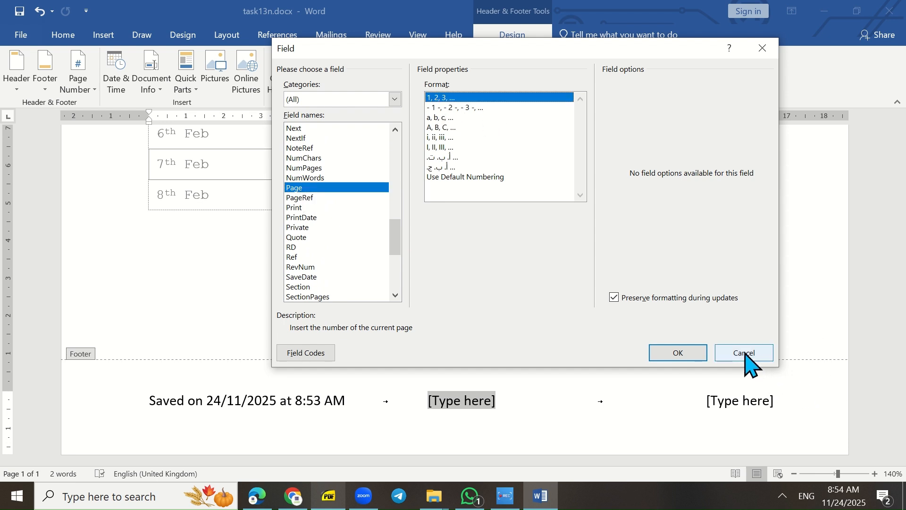
pyautogui.click(745, 353)
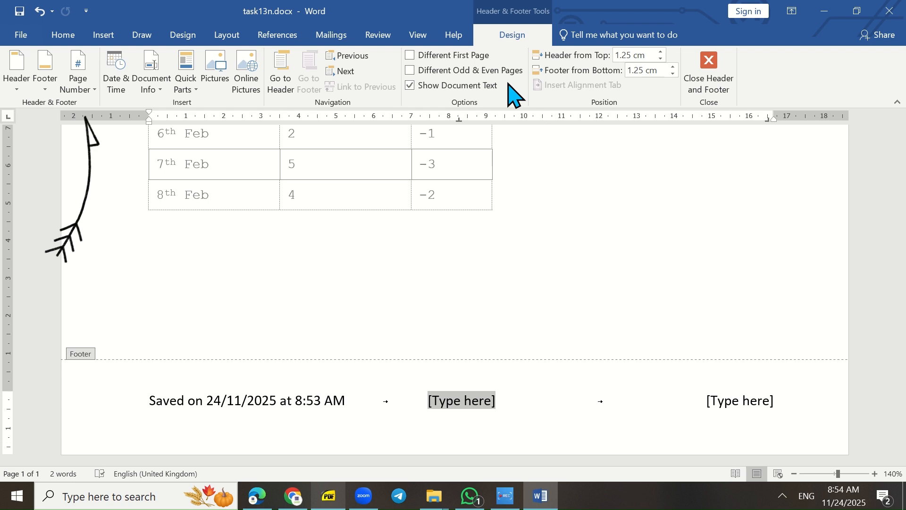
# Replace the footer's centre placeholder with the Bold Numbers "Page X of Y" page numbering at the current position.
pyautogui.click(89, 91)
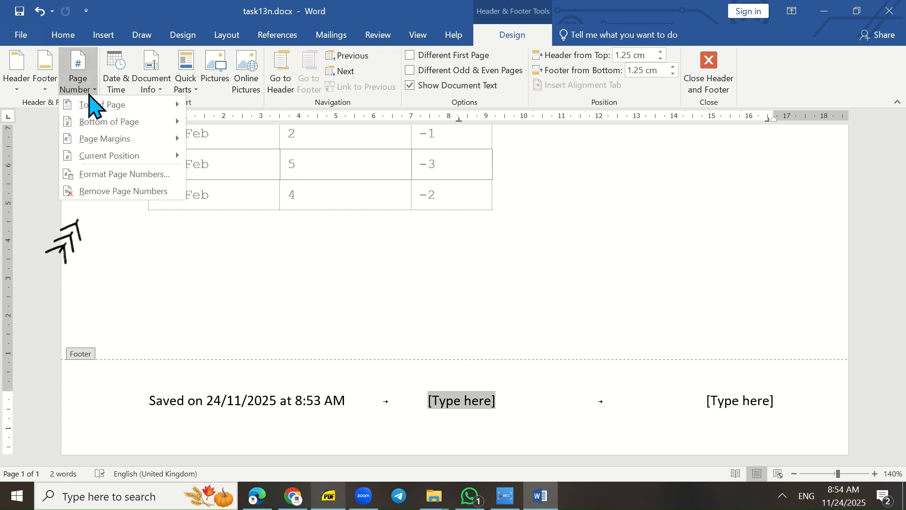
pyautogui.moveTo(114, 108)
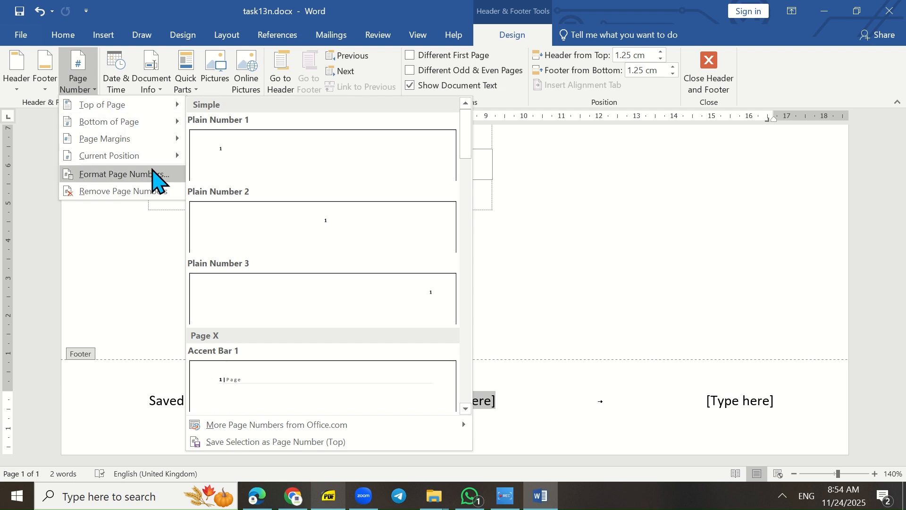
pyautogui.moveTo(136, 156)
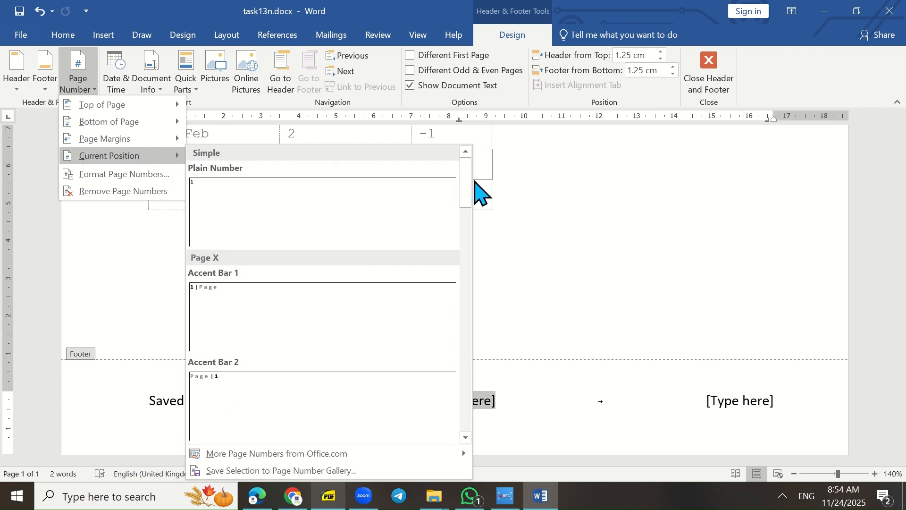
pyautogui.scroll(-3, 470, 194)
pyautogui.scroll(-5, 471, 236)
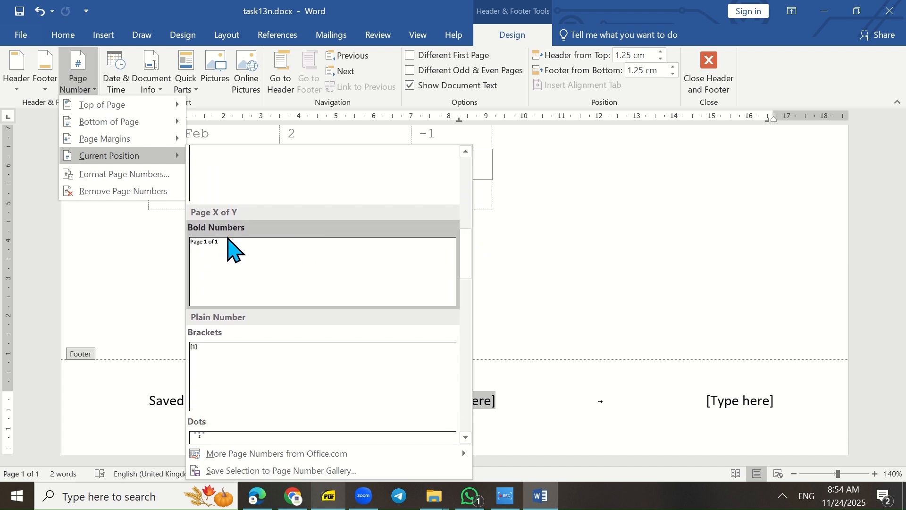
pyautogui.click(252, 258)
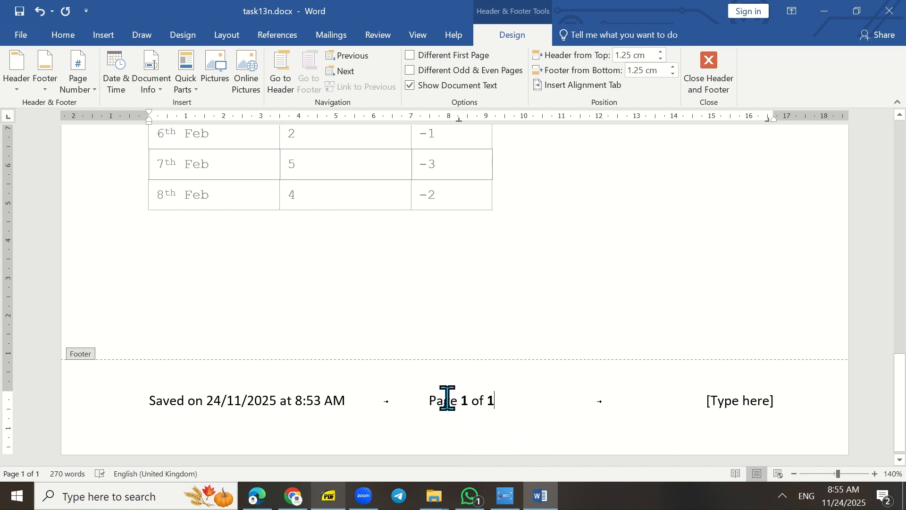
# Check the requirement for the right side of the footer in the Task 13n instructions and select the footer's right placeholder.
pyautogui.click(326, 494)
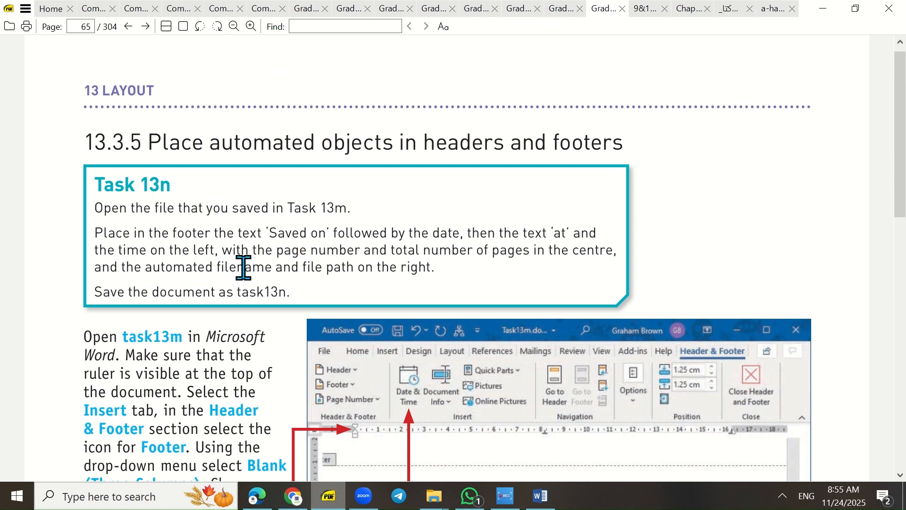
pyautogui.doubleClick(403, 268)
pyautogui.click(823, 8)
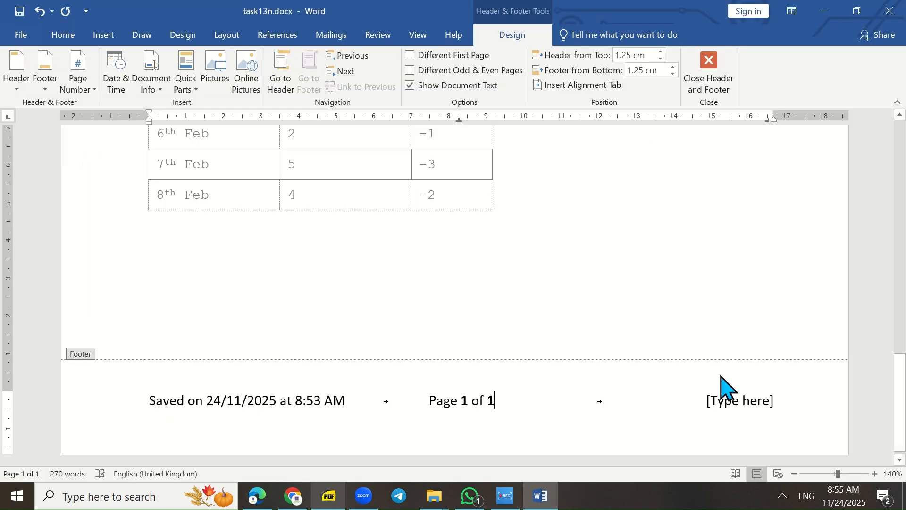
pyautogui.click(758, 401)
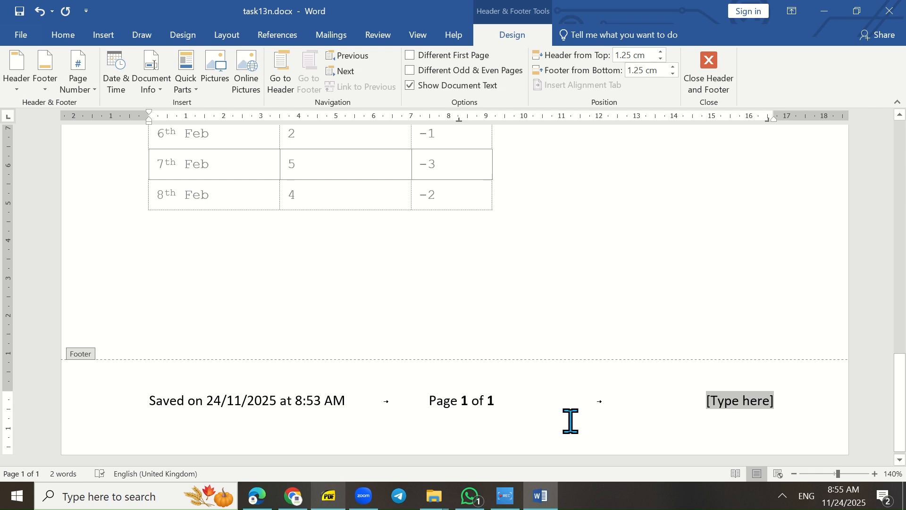
# Look up where the Chapter 13 folder is stored in File Explorer and return to the task13n document in Word.
pyautogui.click(824, 6)
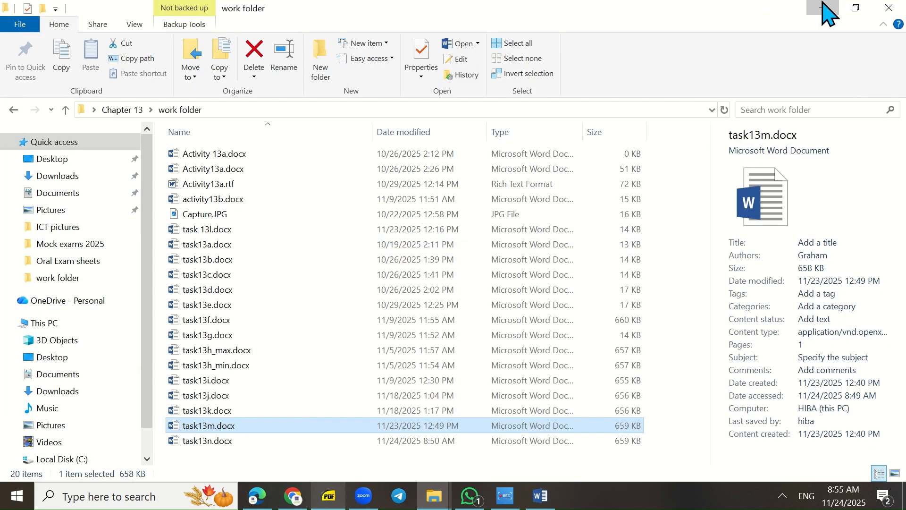
pyautogui.click(822, 5)
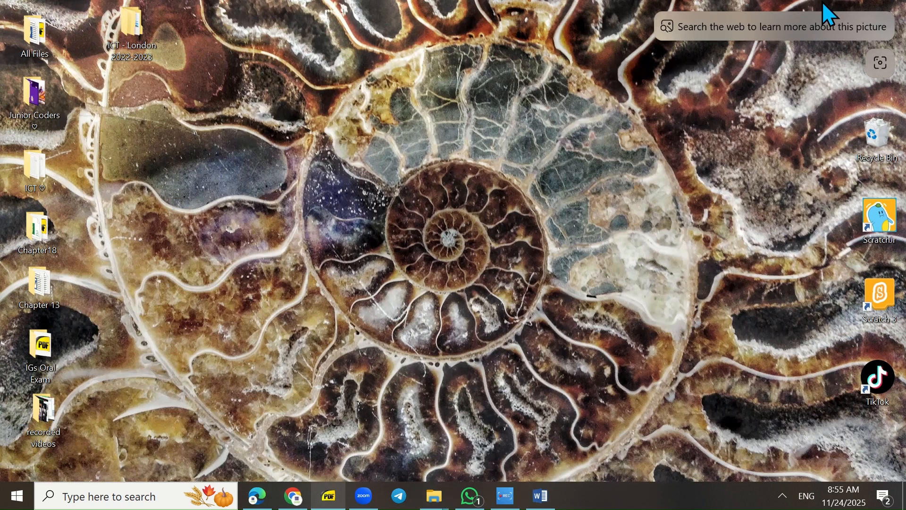
pyautogui.doubleClick(43, 289)
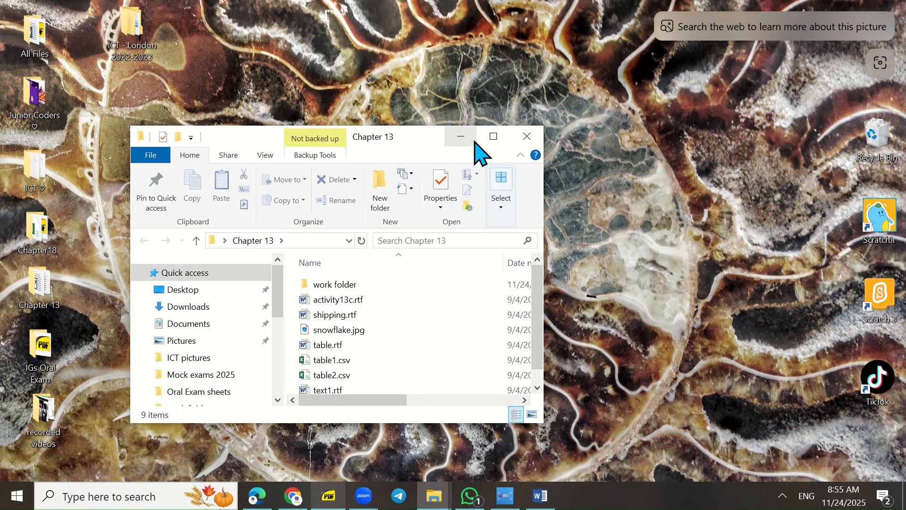
pyautogui.click(496, 139)
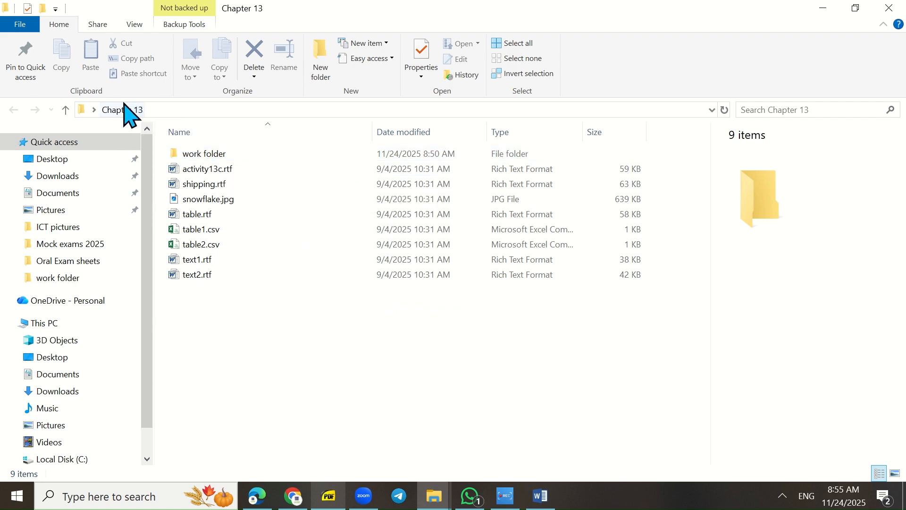
pyautogui.click(822, 10)
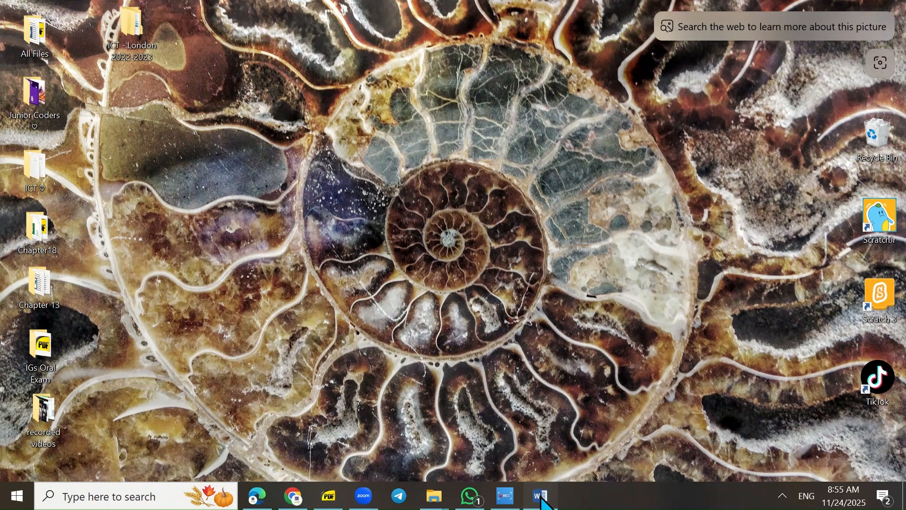
pyautogui.click(542, 494)
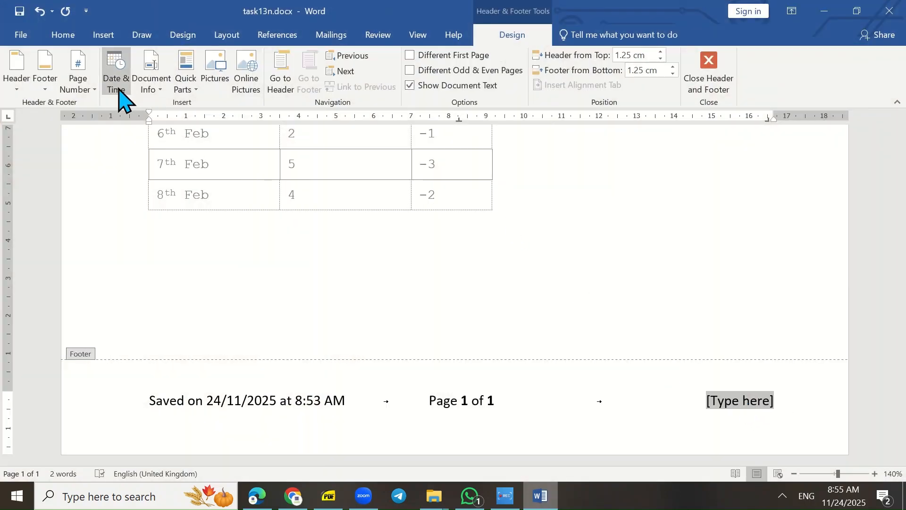
# Start inserting a document information field in the footer's right placeholder and choose the FileName field.
pyautogui.click(156, 89)
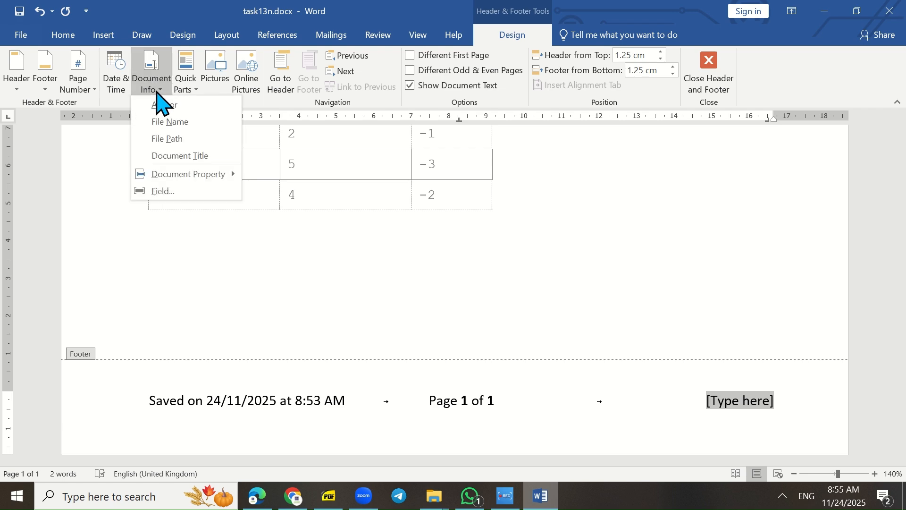
pyautogui.click(197, 99)
pyautogui.click(211, 140)
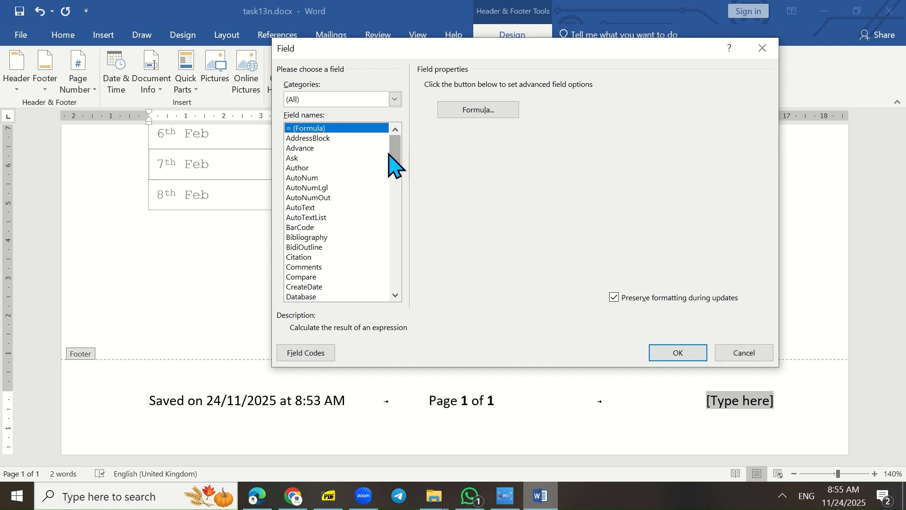
pyautogui.moveTo(392, 154); pyautogui.dragTo(397, 179)
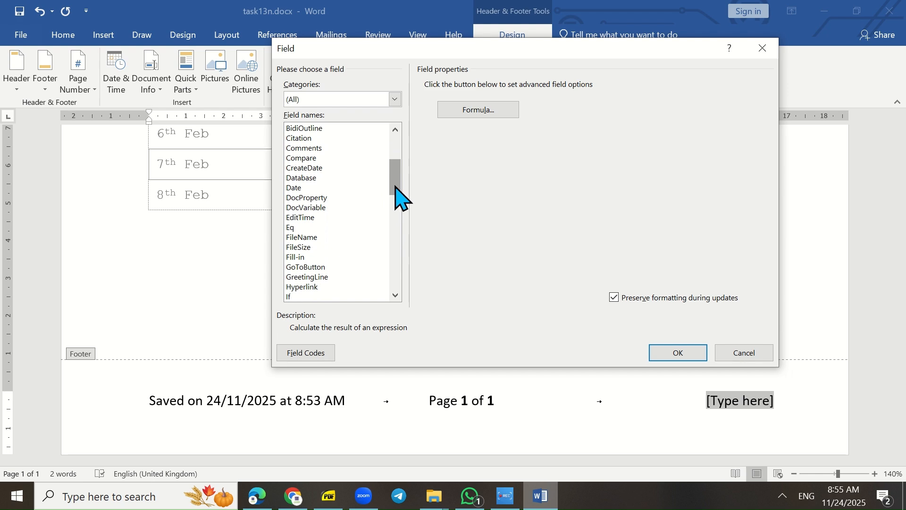
pyautogui.click(316, 238)
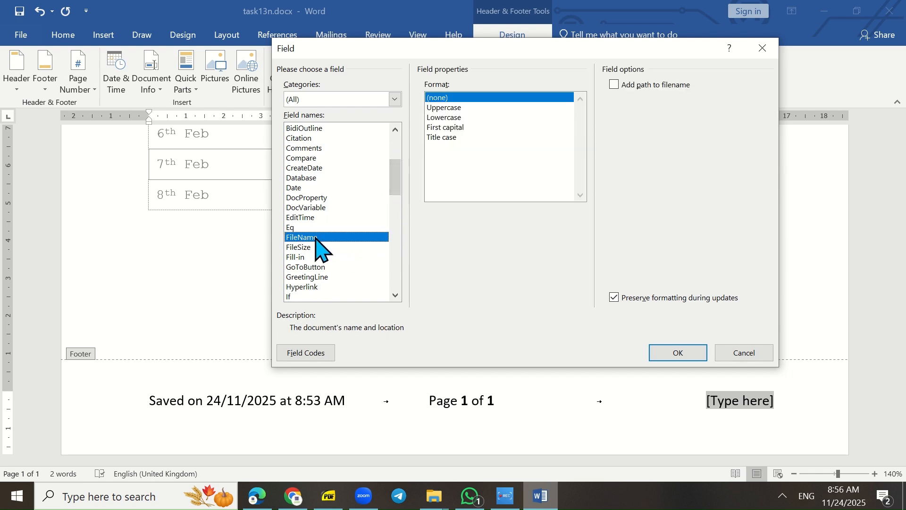
# Check the filename and file path requirement in the Task 13n instructions and insert the FileName field with its path added and format (none).
pyautogui.click(329, 498)
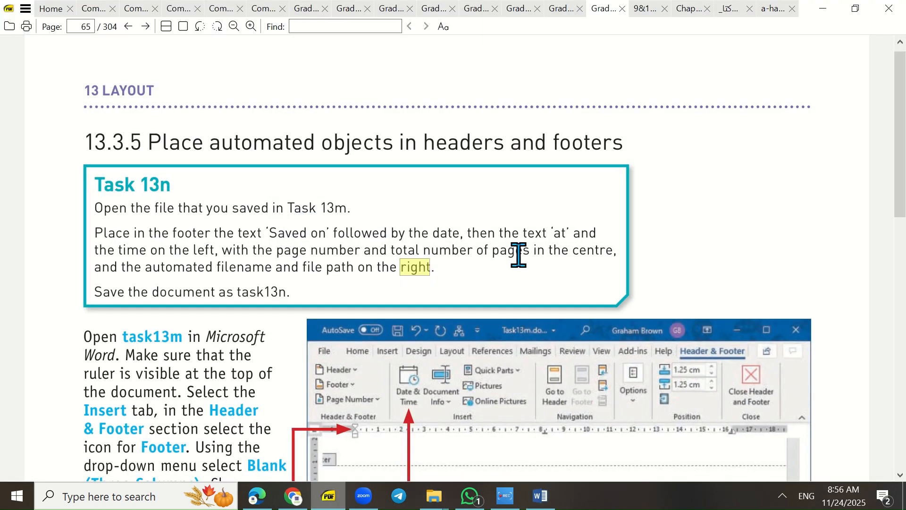
pyautogui.moveTo(217, 267); pyautogui.dragTo(347, 267)
pyautogui.click(824, 8)
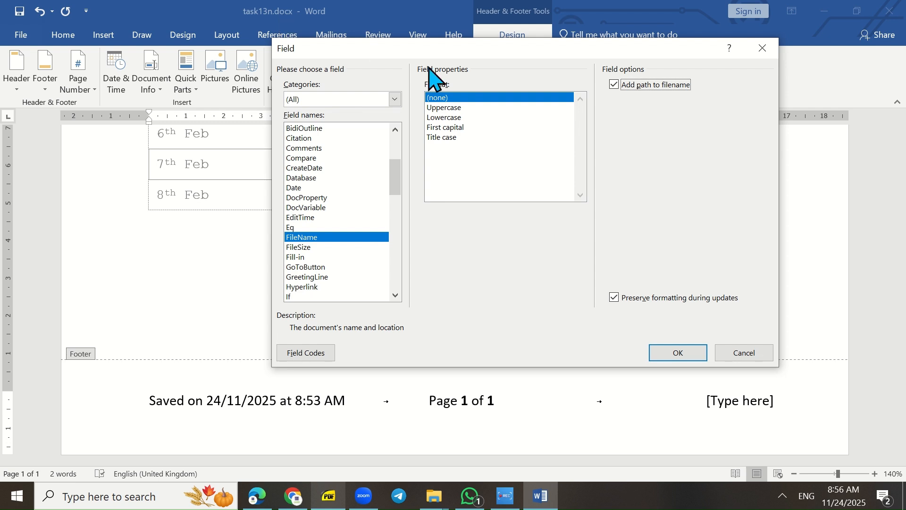
pyautogui.click(459, 110)
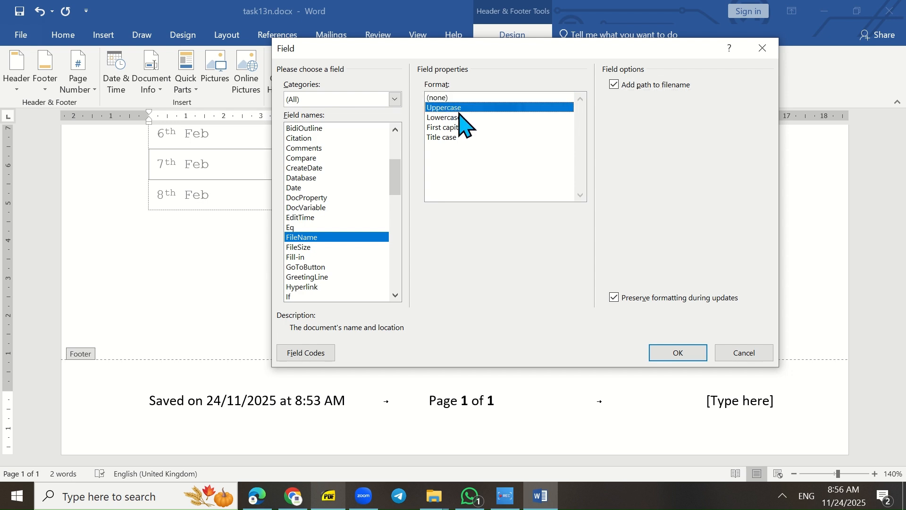
pyautogui.click(442, 98)
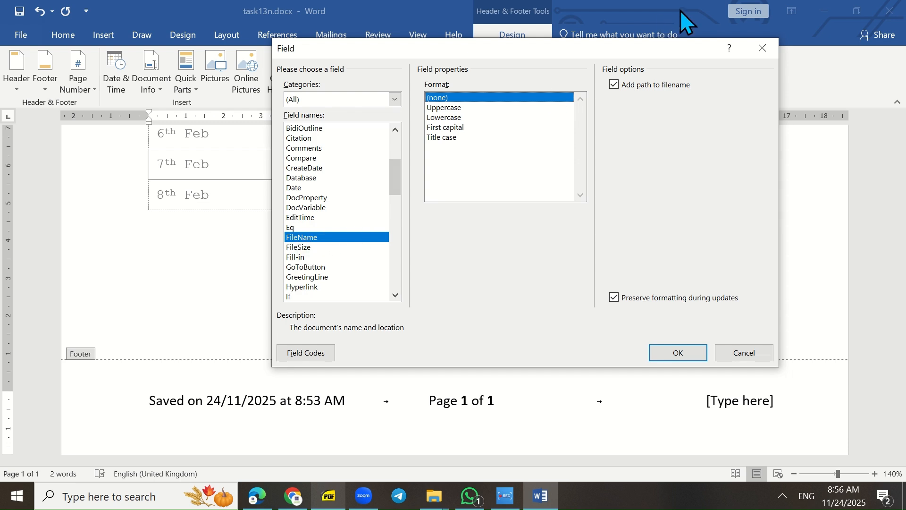
pyautogui.click(678, 359)
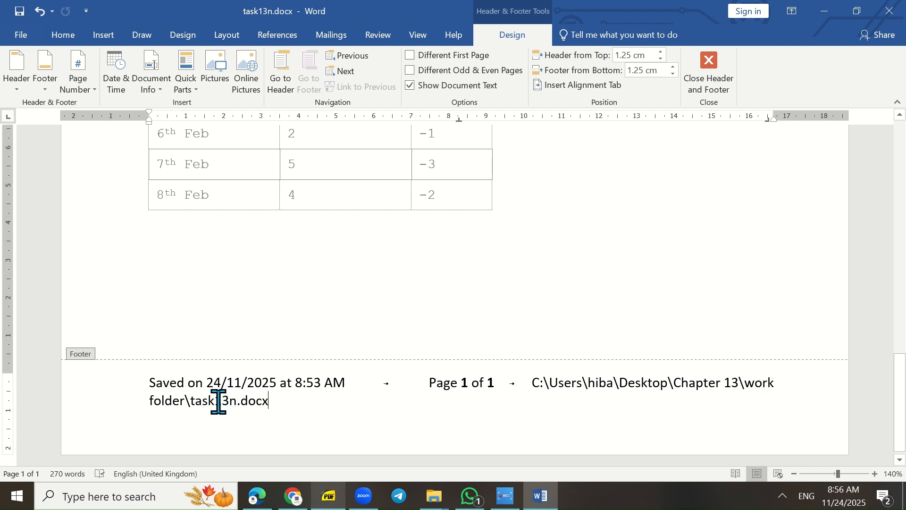
# Right-align the filename and path field in the footer and check its required position in the Task 13n instructions.
pyautogui.click(538, 383)
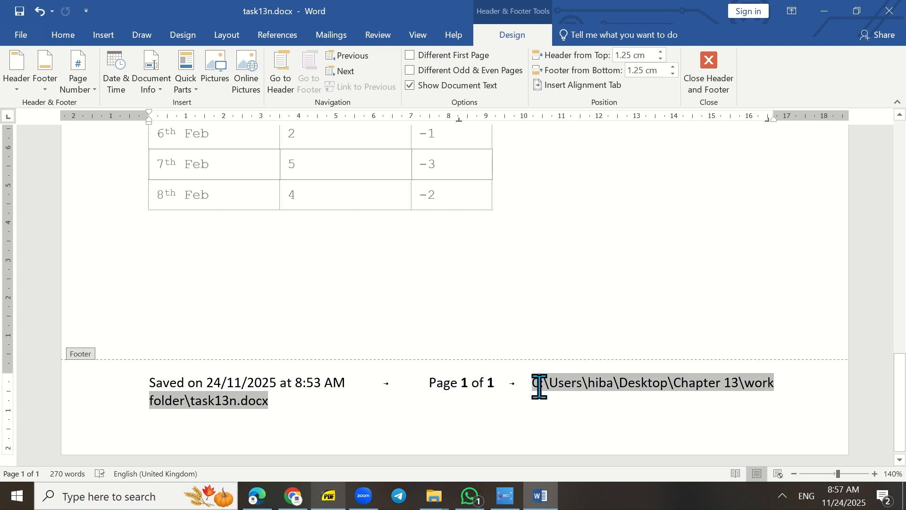
pyautogui.click(56, 35)
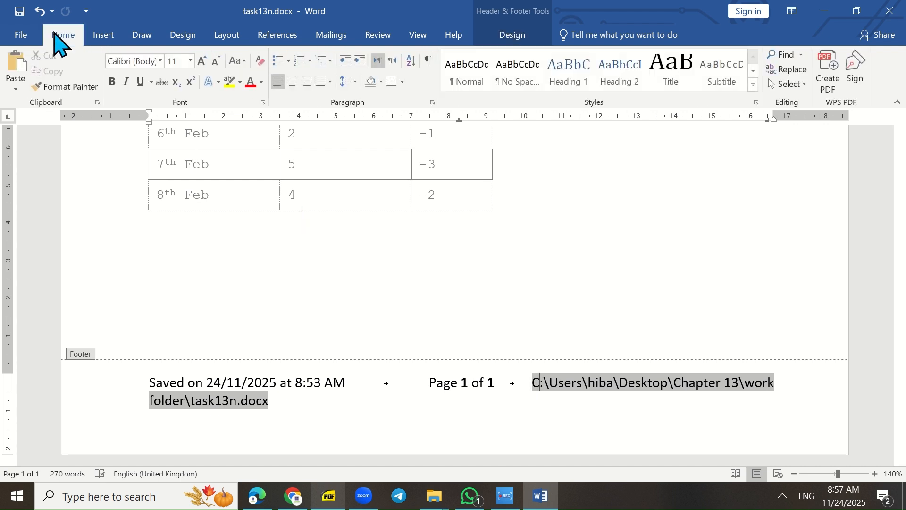
pyautogui.click(306, 82)
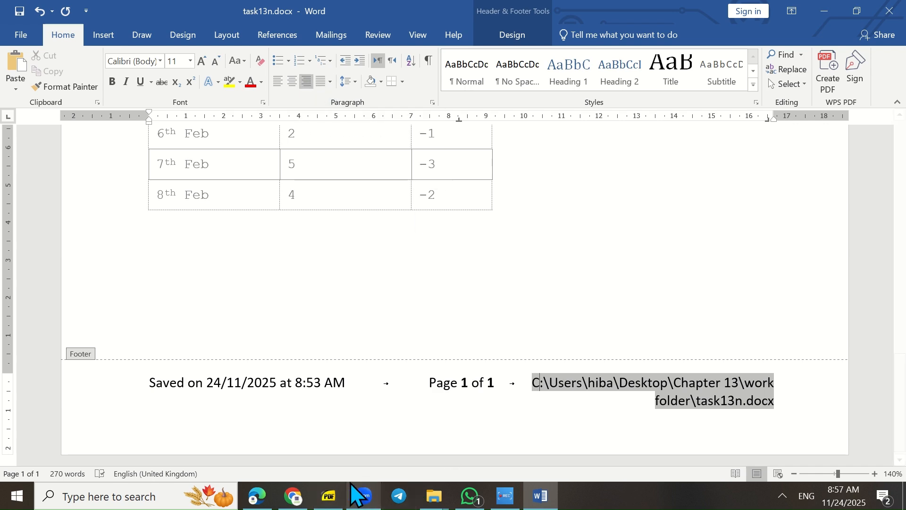
pyautogui.click(329, 495)
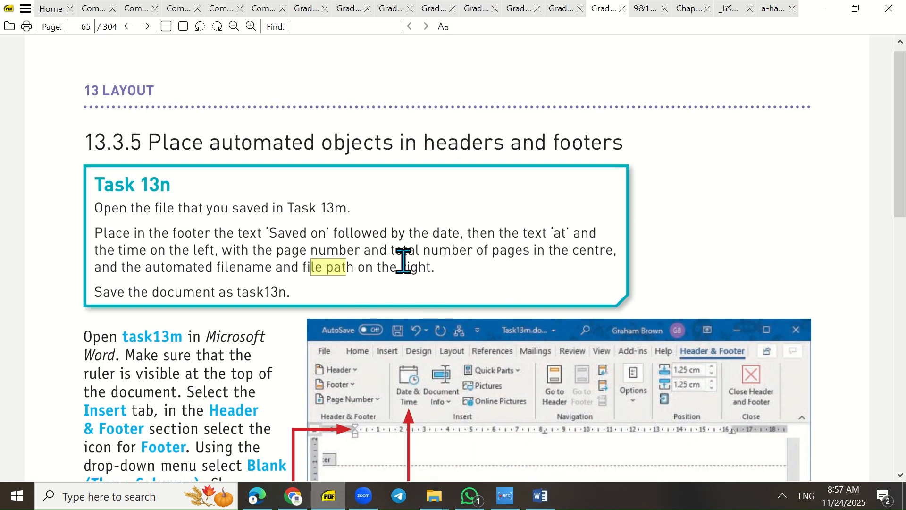
pyautogui.click(823, 9)
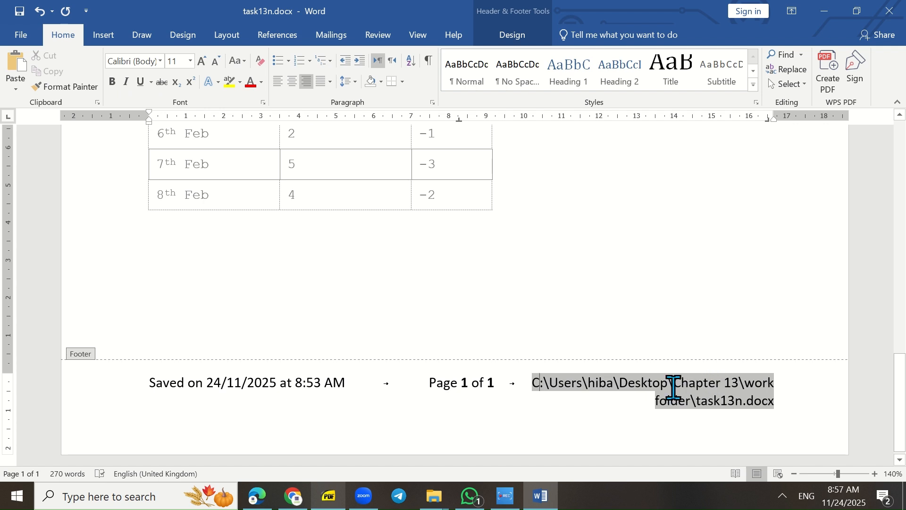
# Leave footer editing and review the finished three-part footer at the end of the page.
pyautogui.click(514, 36)
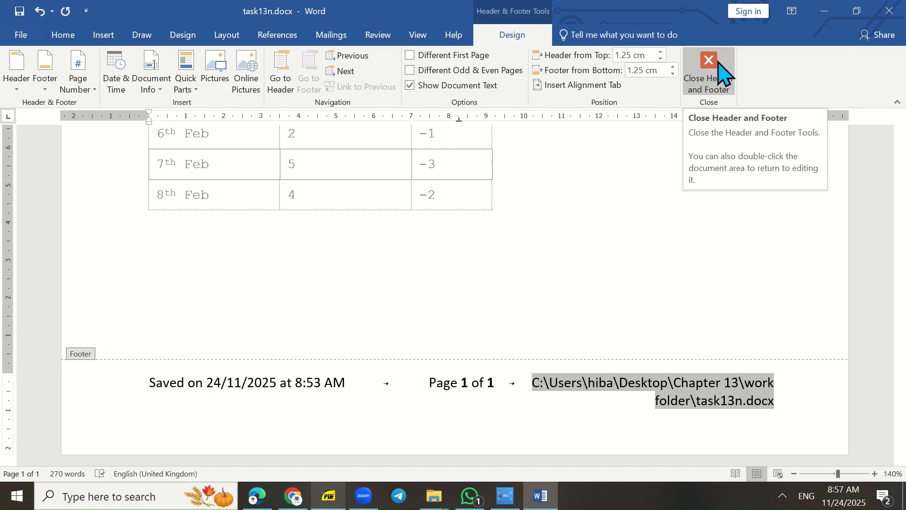
pyautogui.doubleClick(625, 190)
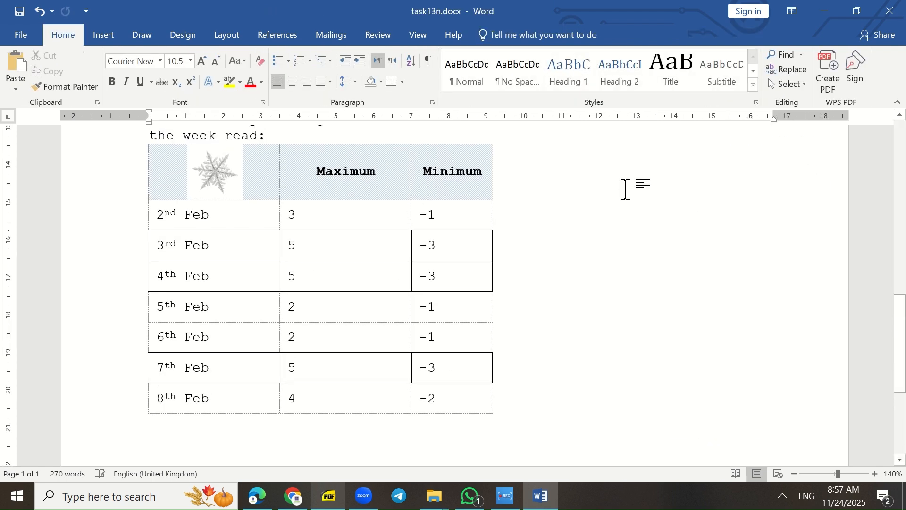
pyautogui.moveTo(901, 329); pyautogui.dragTo(901, 390)
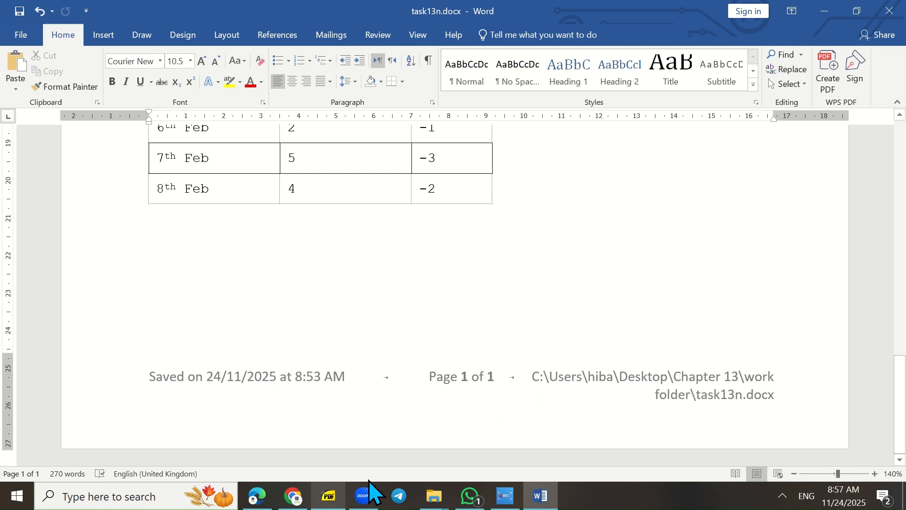
# Examine the textbook's explanation of Task 13n, covering the three-column footer and the automated date and time, at a readable size.
pyautogui.click(329, 495)
pyautogui.click(204, 191)
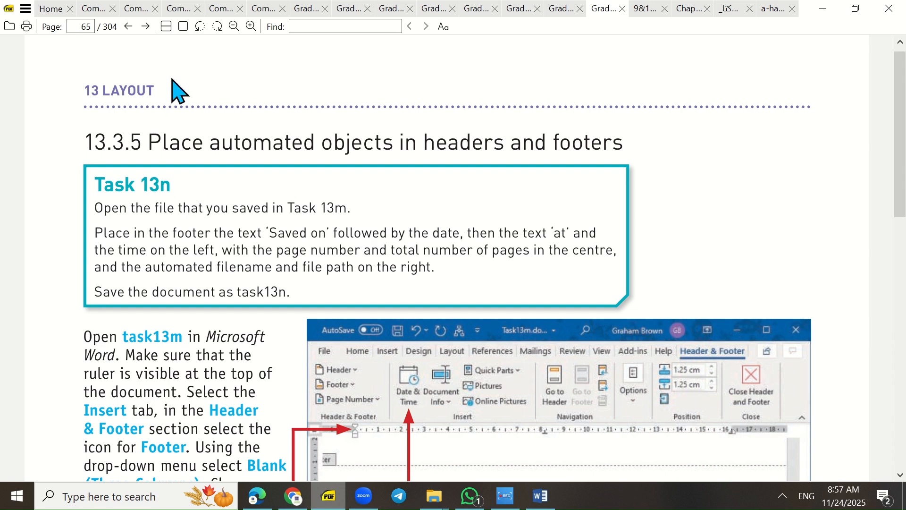
pyautogui.click(184, 26)
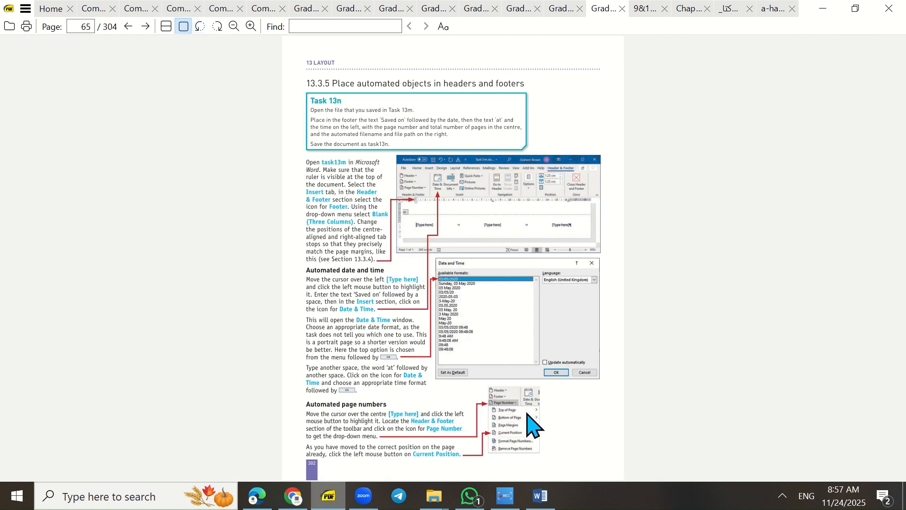
pyautogui.click(251, 26)
pyautogui.click(251, 26)
pyautogui.click(251, 26)
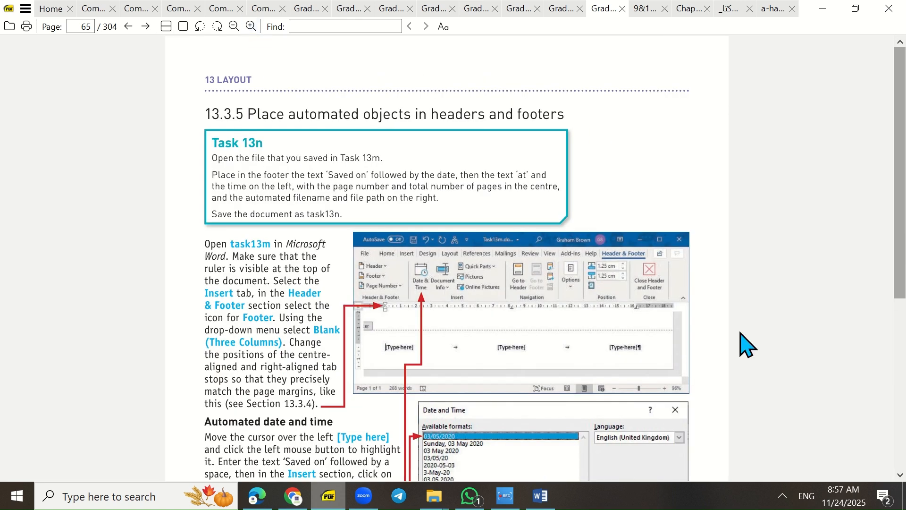
pyautogui.scroll(-2, 904, 175)
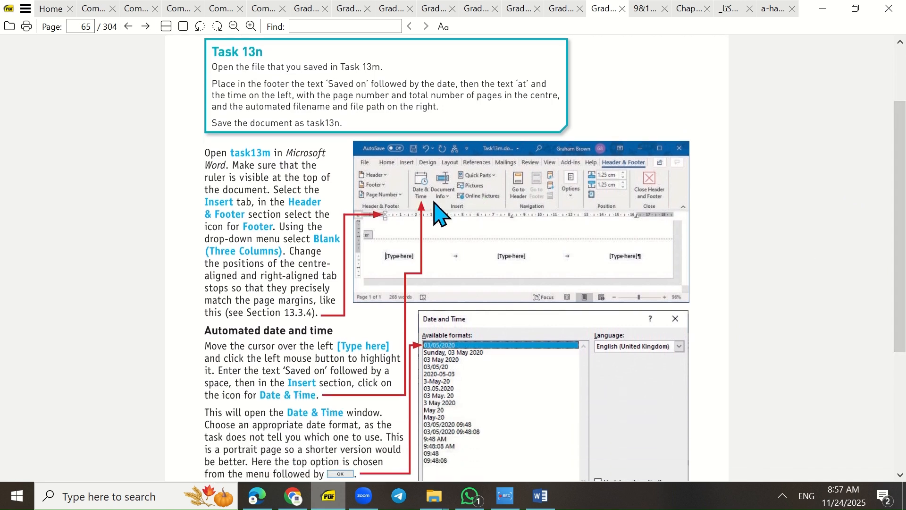
# Switch to Word, reopen the task13n footer for editing, and review the available Date and Time formats without inserting one.
pyautogui.click(540, 495)
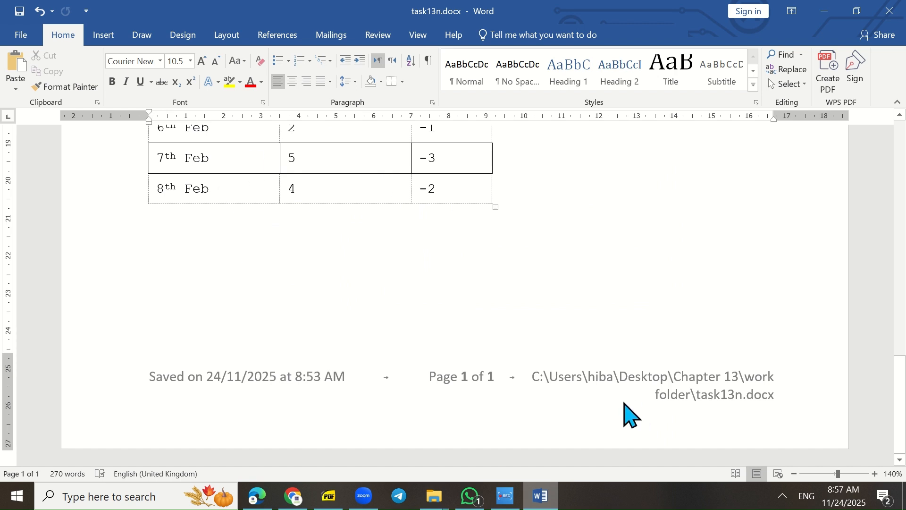
pyautogui.doubleClick(599, 394)
pyautogui.tripleClick(599, 394)
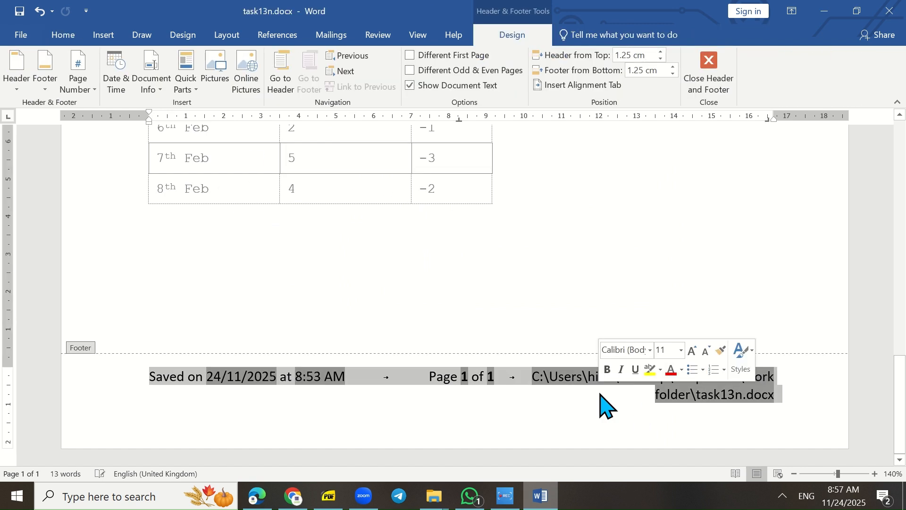
pyautogui.click(553, 380)
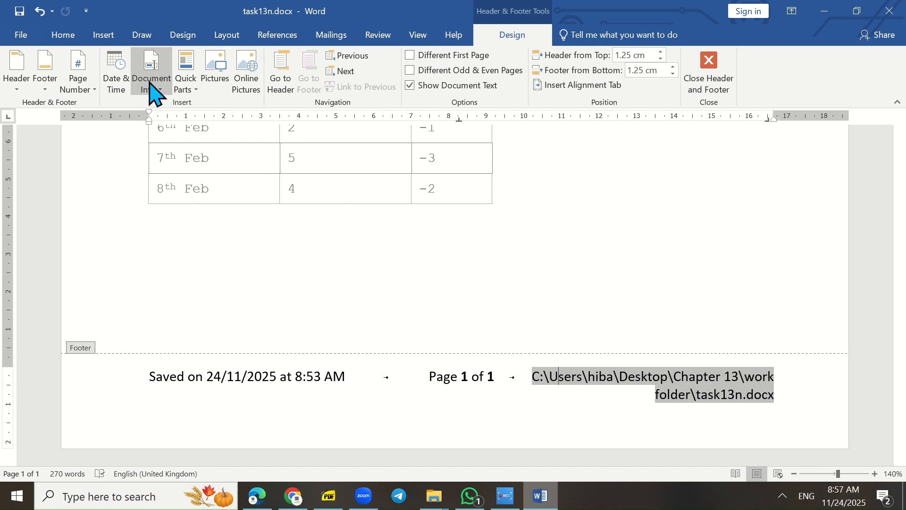
pyautogui.click(118, 77)
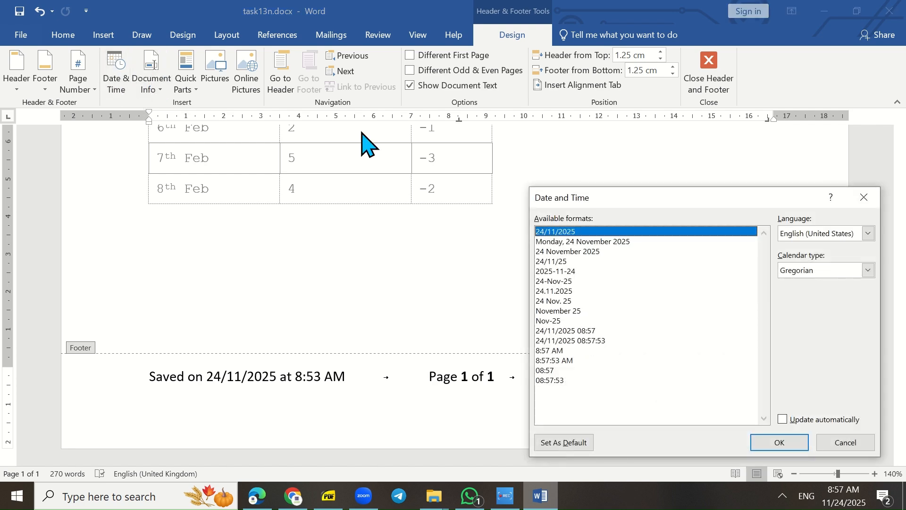
pyautogui.moveTo(618, 208); pyautogui.dragTo(507, 93)
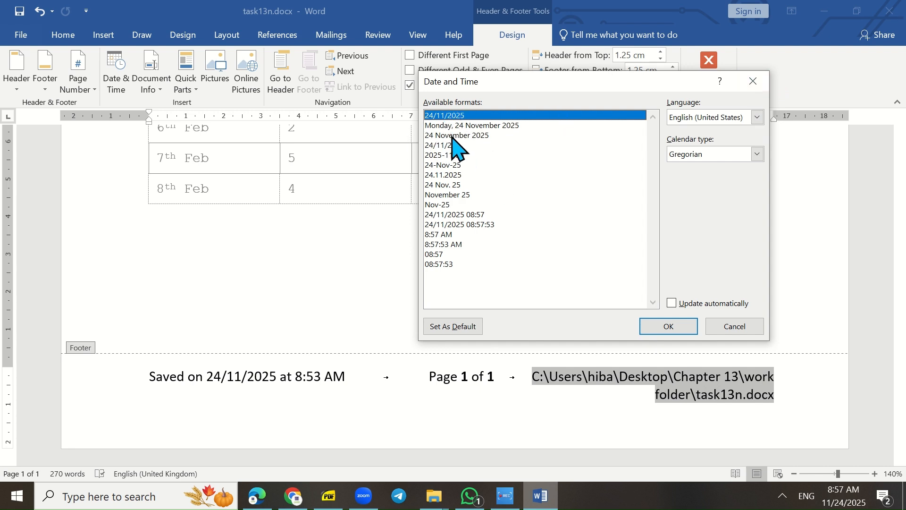
pyautogui.click(752, 82)
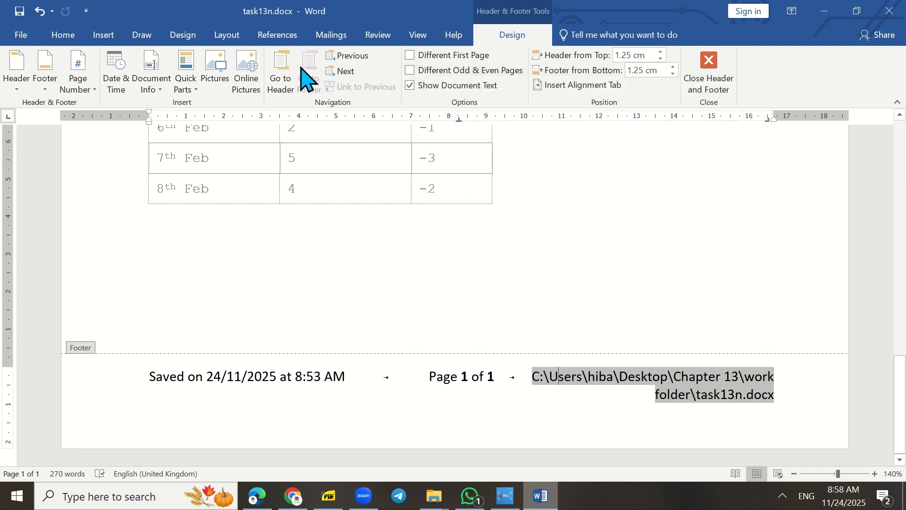
# Review the Document Info, Quick Parts and current-position Page Number options for the footer without inserting anything.
pyautogui.click(157, 92)
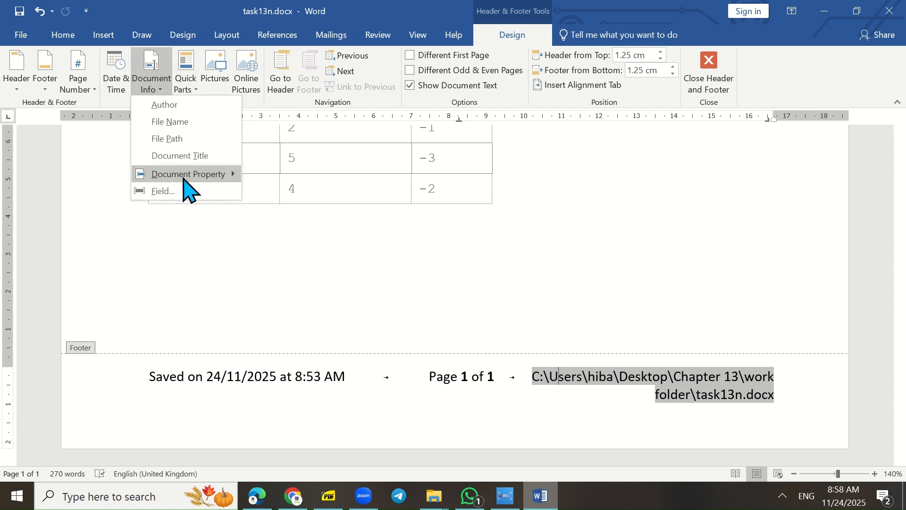
pyautogui.click(193, 89)
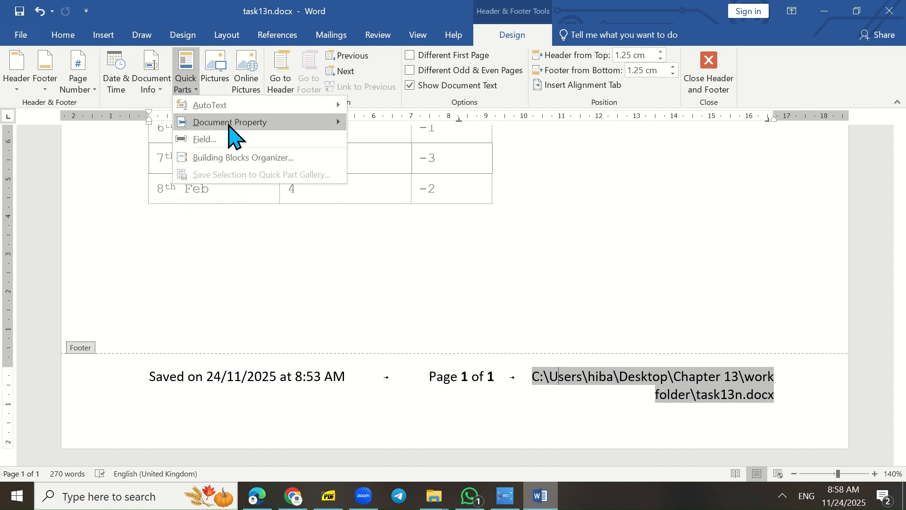
pyautogui.click(408, 231)
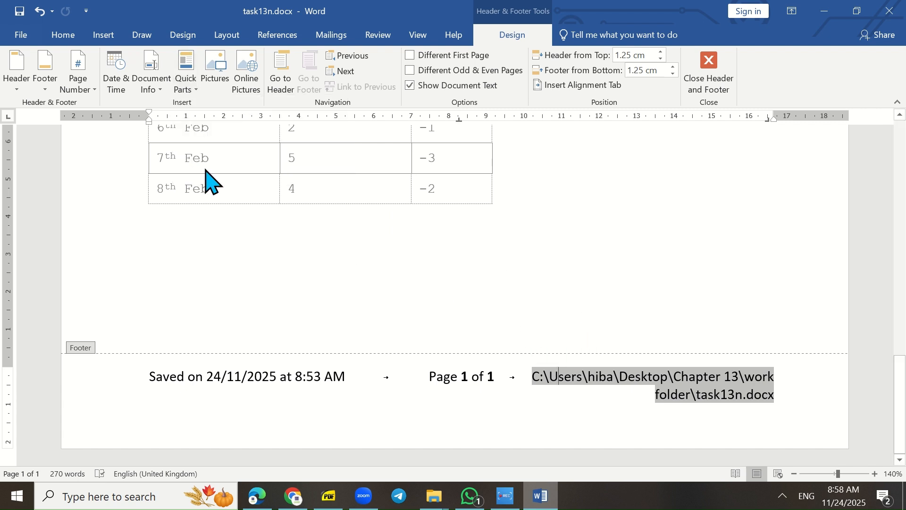
pyautogui.click(88, 90)
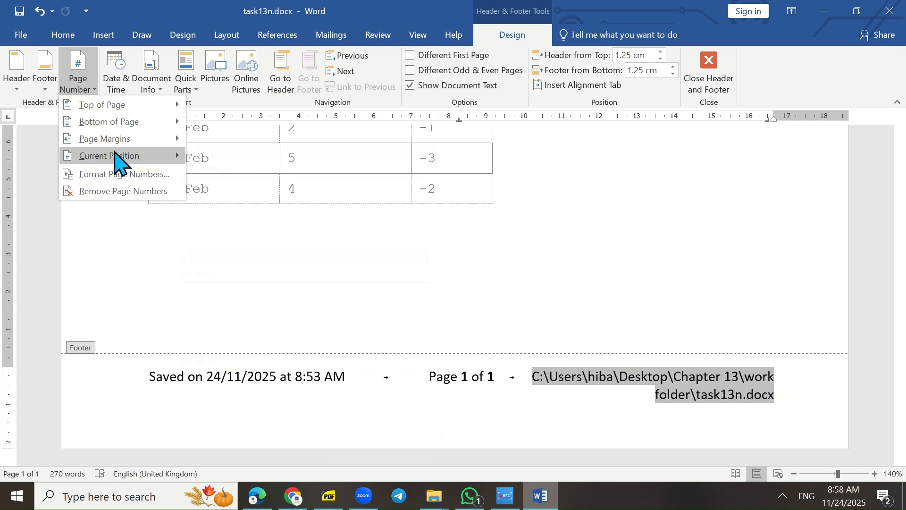
pyautogui.moveTo(125, 157)
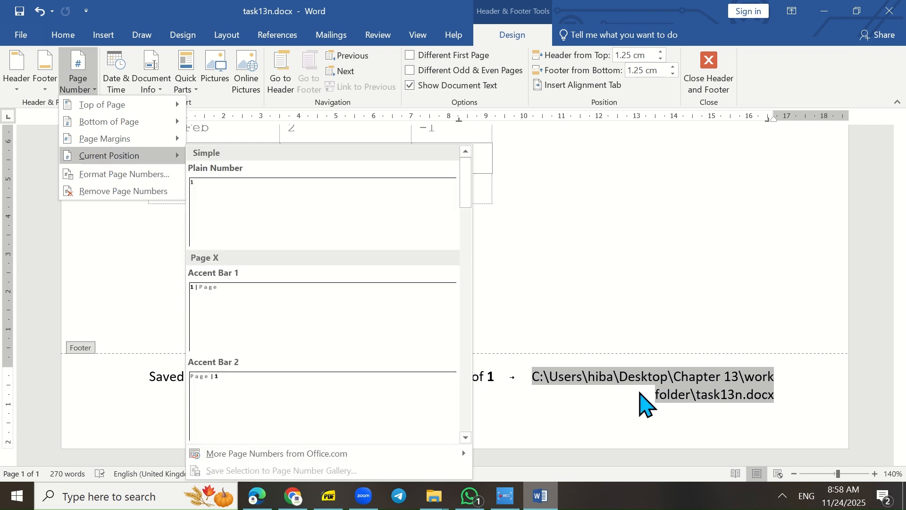
pyautogui.click(574, 298)
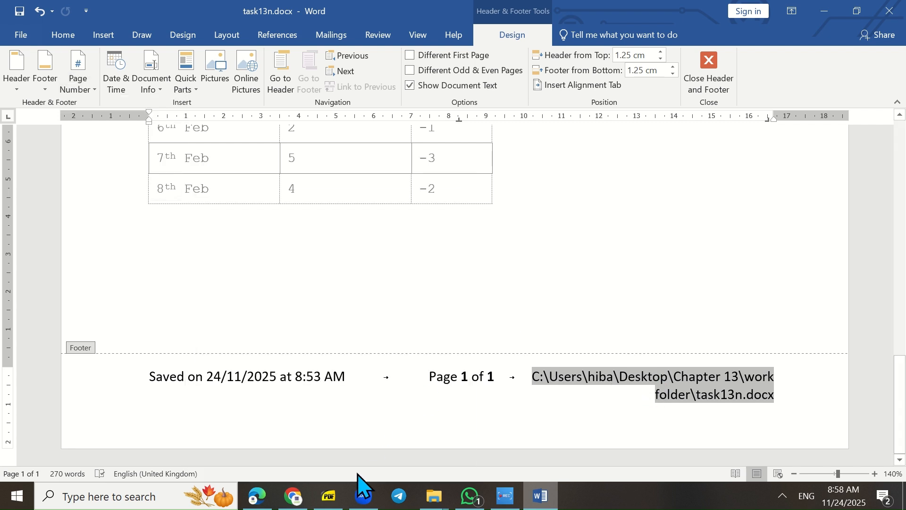
# Review the textbook's explanation of automated page numbers, filename and file path through page 66, then return to the Word document.
pyautogui.click(332, 496)
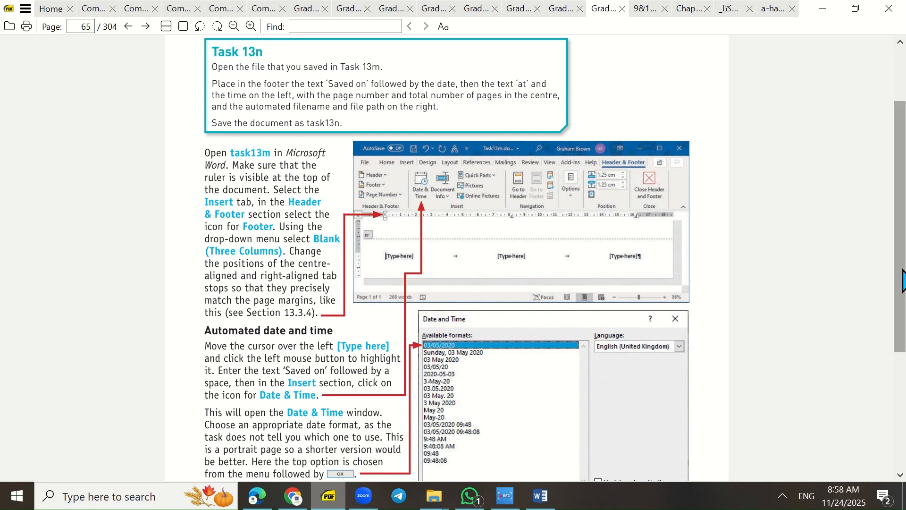
pyautogui.scroll(-4, 902, 281)
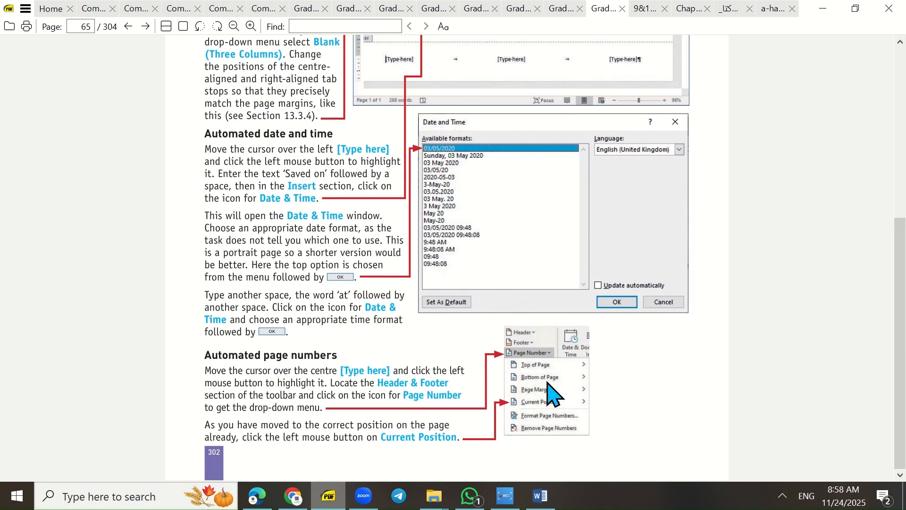
pyautogui.click(183, 27)
pyautogui.scroll(-1, 253, 250)
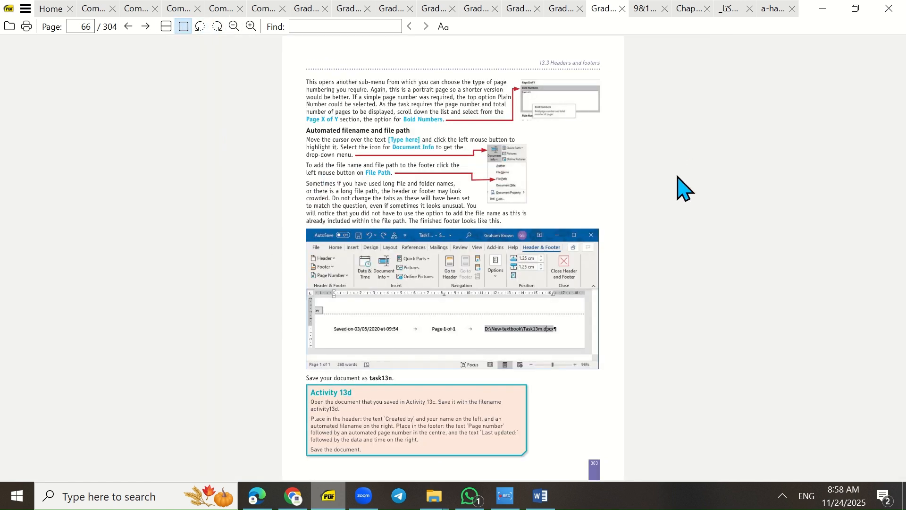
pyautogui.click(821, 9)
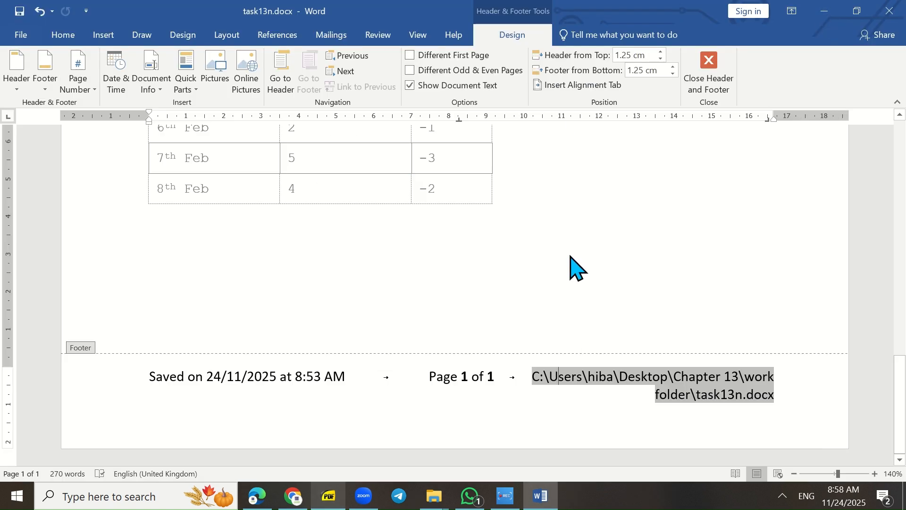
pyautogui.click(515, 503)
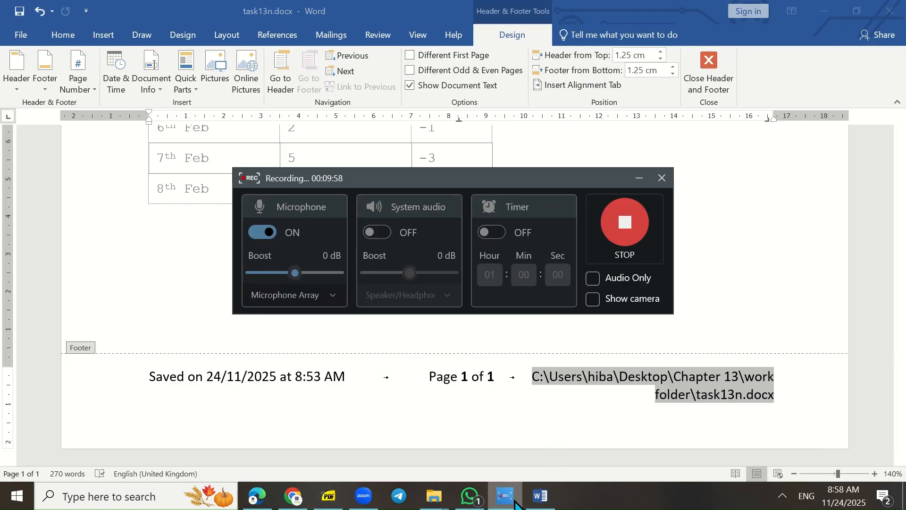